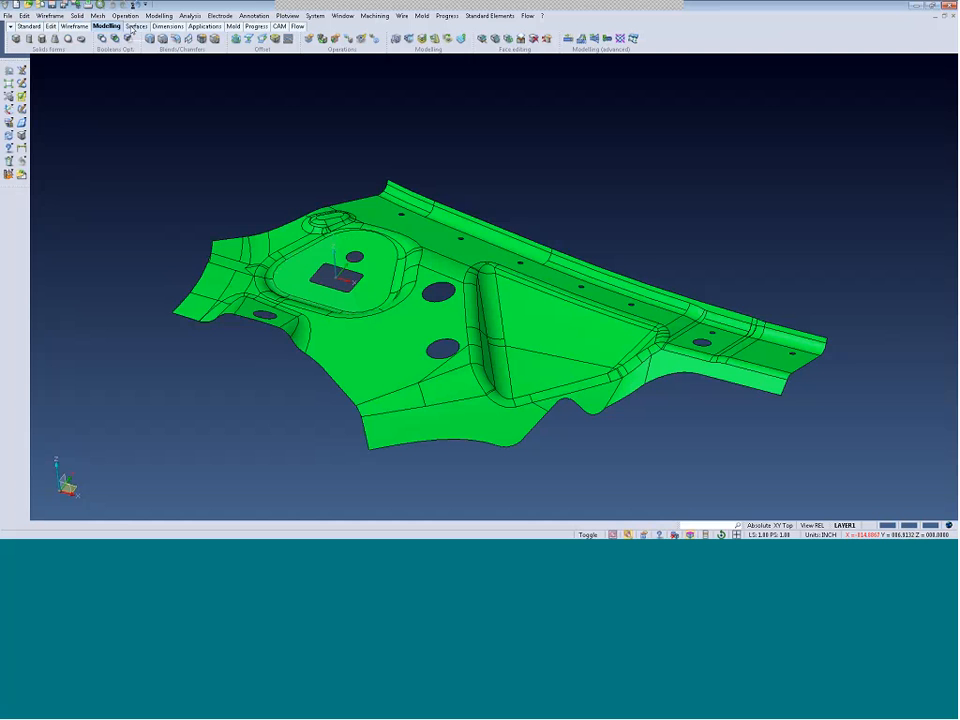
{"action": "left_click", "coordinate": [135, 27]}
{"action": "left_click", "coordinate": [168, 27]}
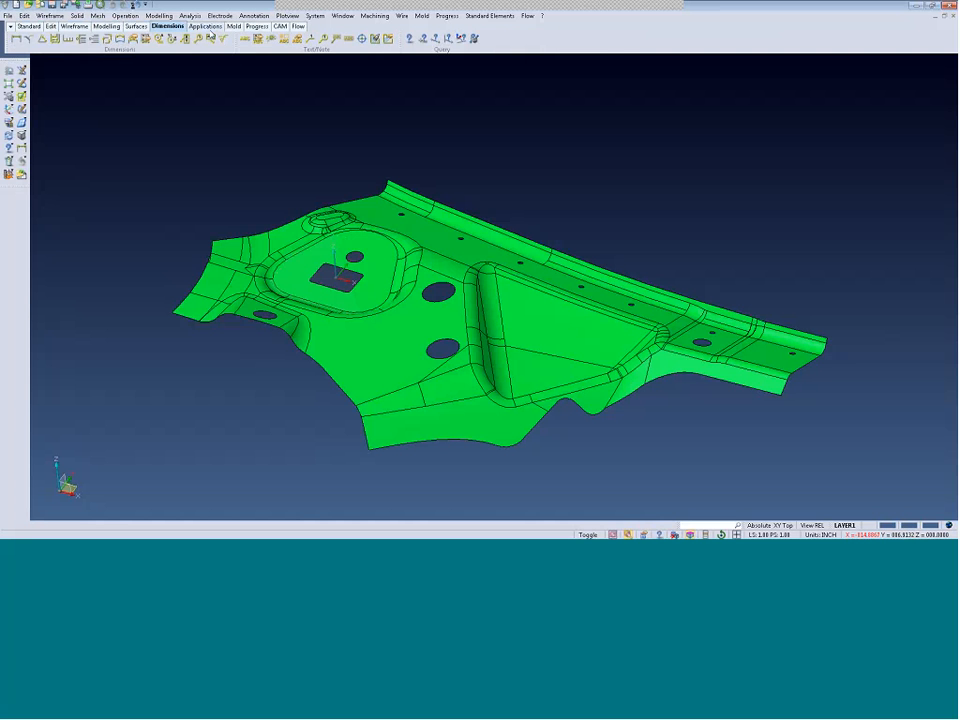
{"action": "left_click", "coordinate": [256, 26]}
{"action": "left_click", "coordinate": [29, 26]}
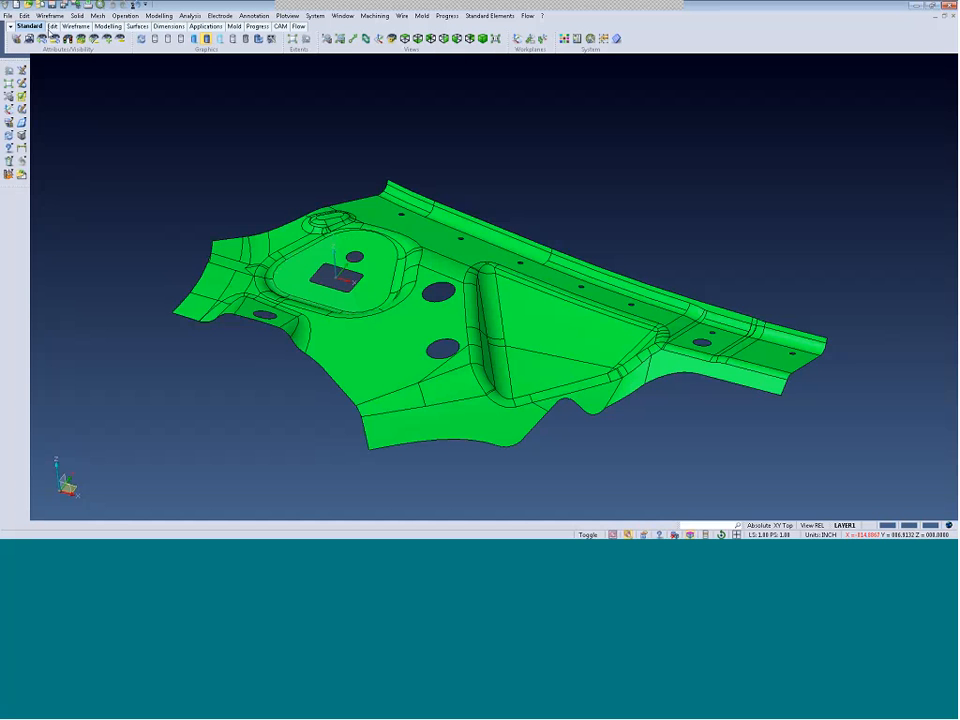
Add an empty custom tab to the tabbed toolbars, check the toolbar groups available, and remove the tab again.
{"action": "left_click", "coordinate": [332, 38]}
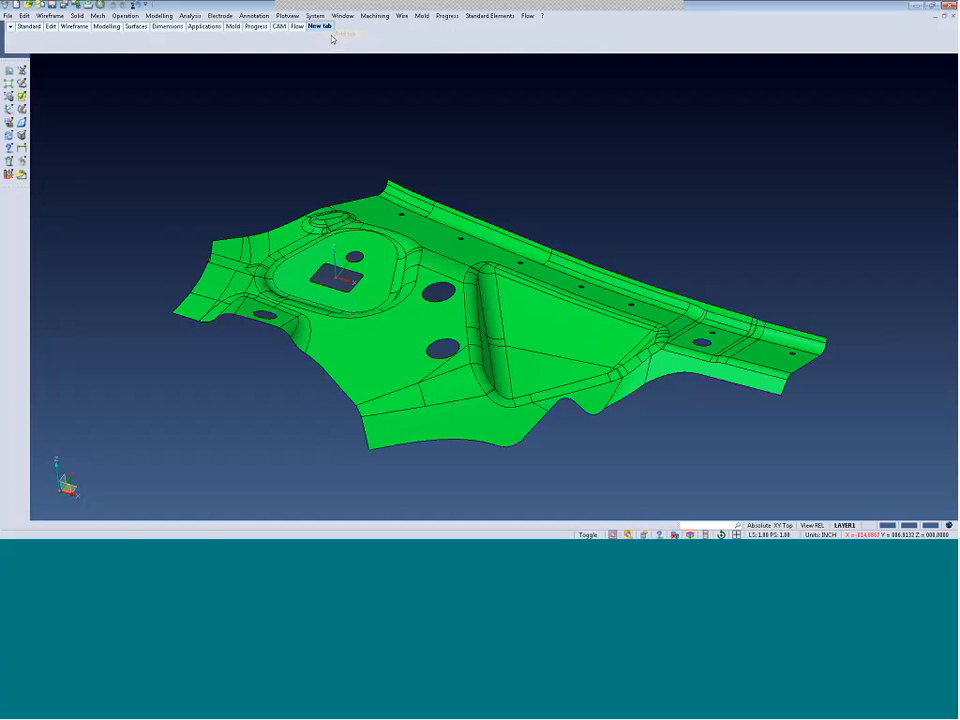
{"action": "right_click", "coordinate": [90, 38]}
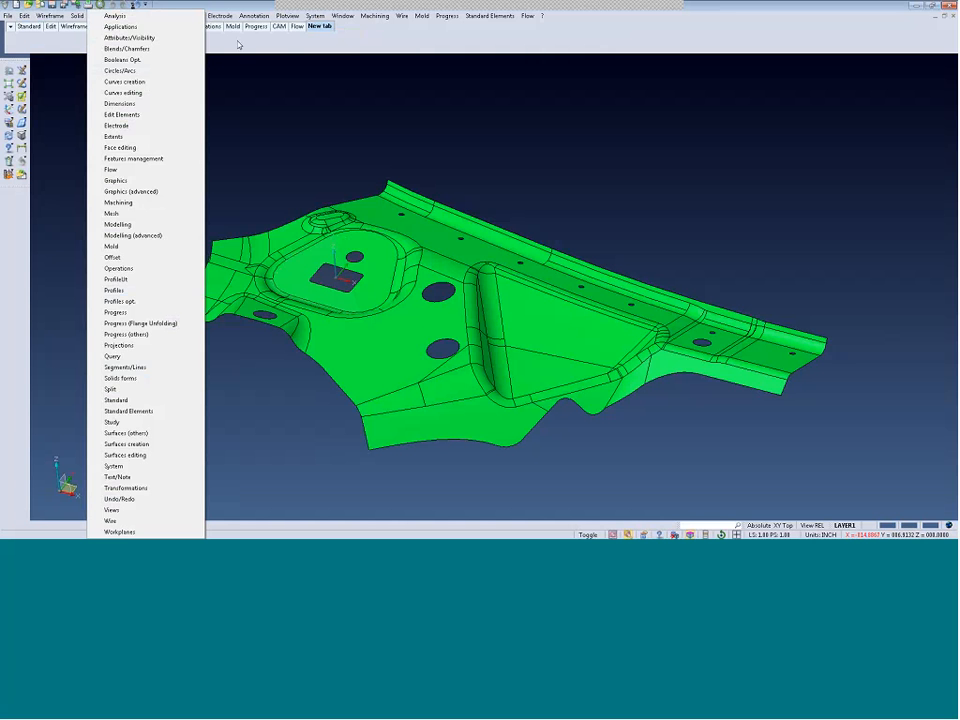
{"action": "left_click", "coordinate": [244, 28]}
{"action": "right_click", "coordinate": [320, 26]}
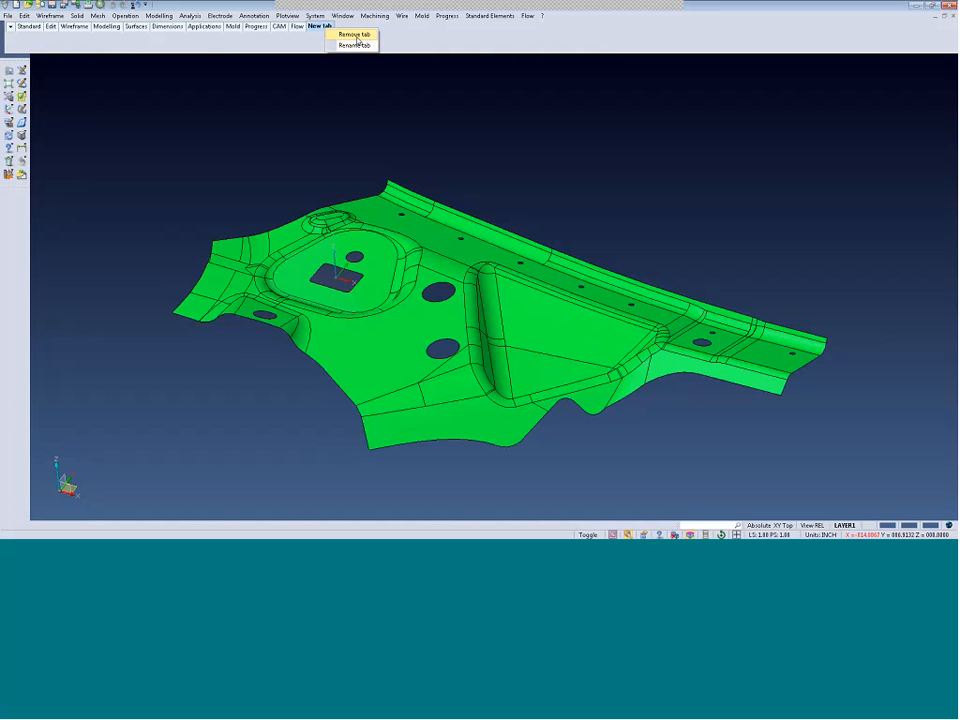
{"action": "left_click", "coordinate": [356, 35]}
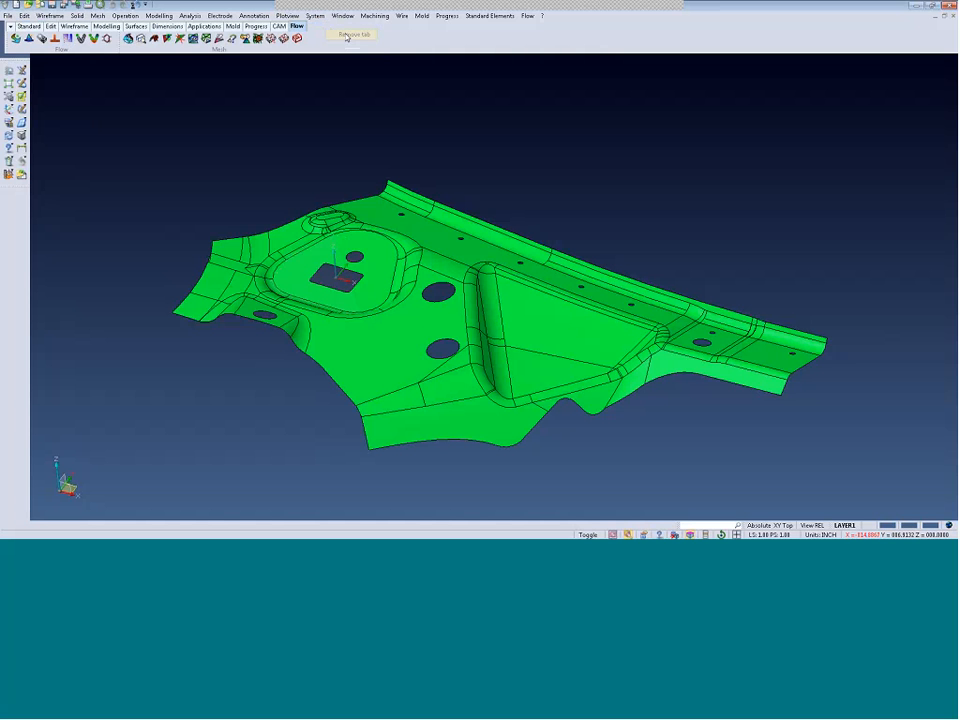
Turn off Show tabbed toolbars and Show toolbars labels in the User interface section of the system options.
{"action": "left_click", "coordinate": [314, 16]}
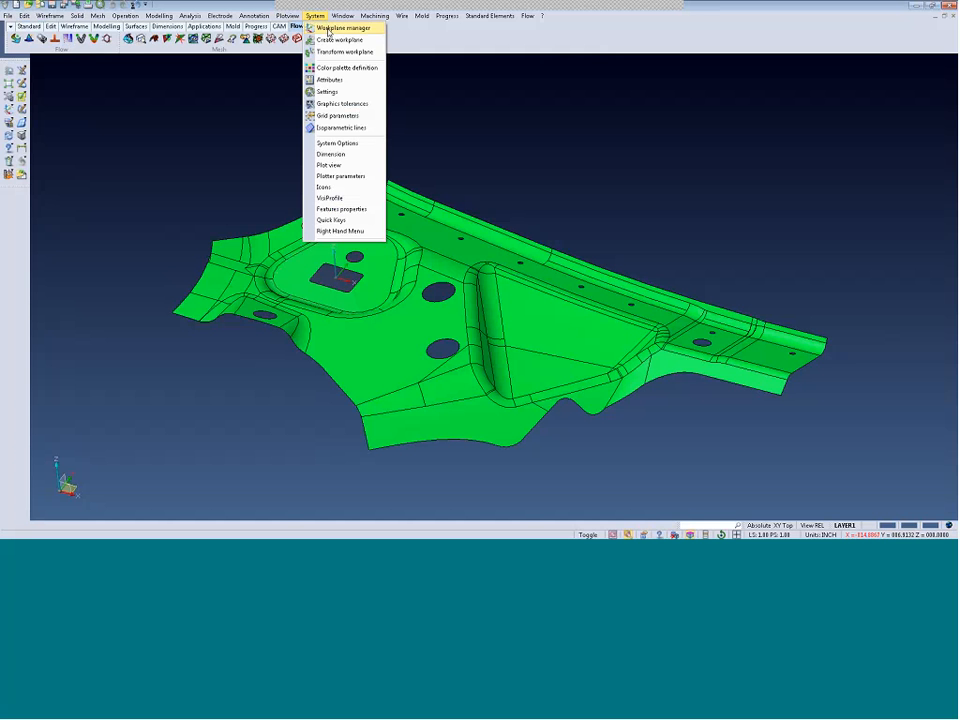
{"action": "left_click", "coordinate": [355, 145]}
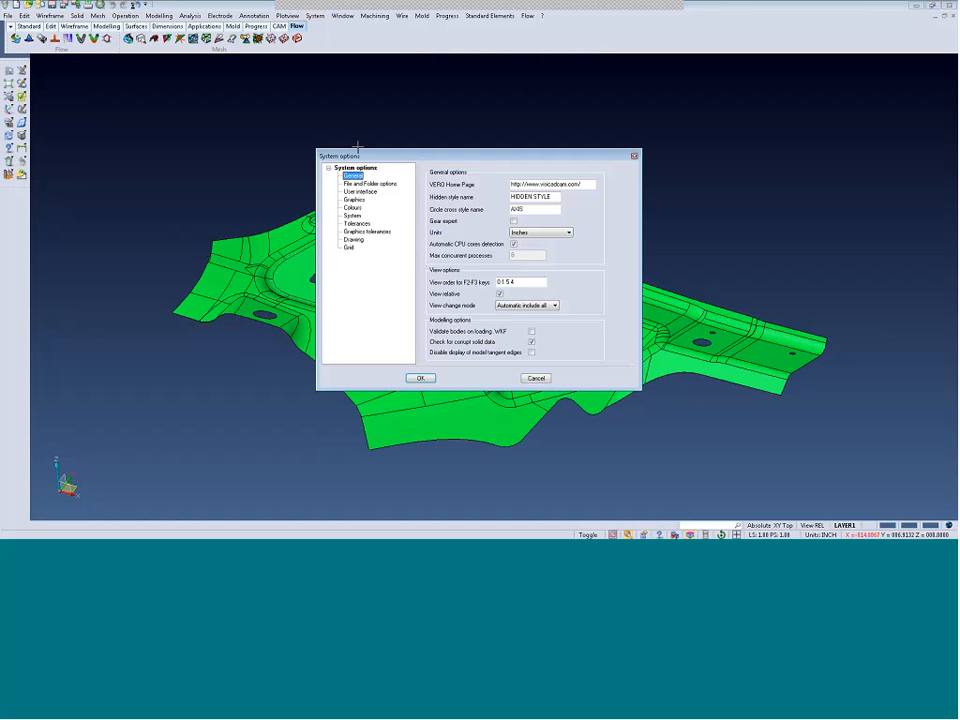
{"action": "left_click", "coordinate": [364, 192]}
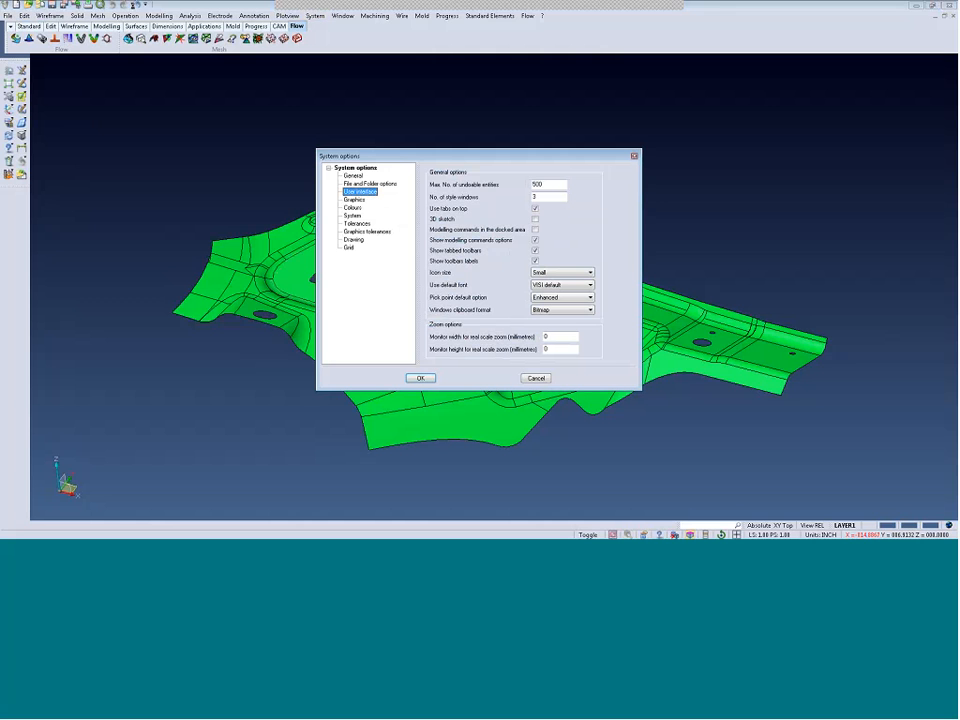
{"action": "left_click", "coordinate": [536, 251]}
{"action": "left_click", "coordinate": [537, 251]}
{"action": "left_click", "coordinate": [420, 377]}
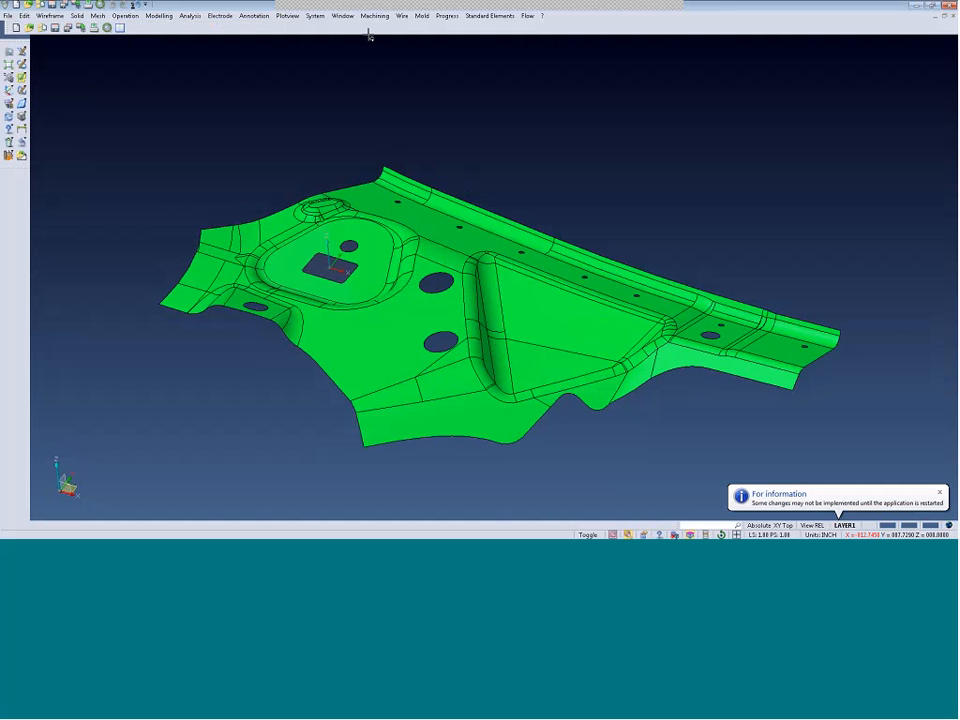
Re-enable Show tabbed toolbars and Show toolbars labels in the user interface system options.
{"action": "right_click", "coordinate": [177, 29]}
{"action": "left_click", "coordinate": [235, 16]}
{"action": "left_click", "coordinate": [313, 17]}
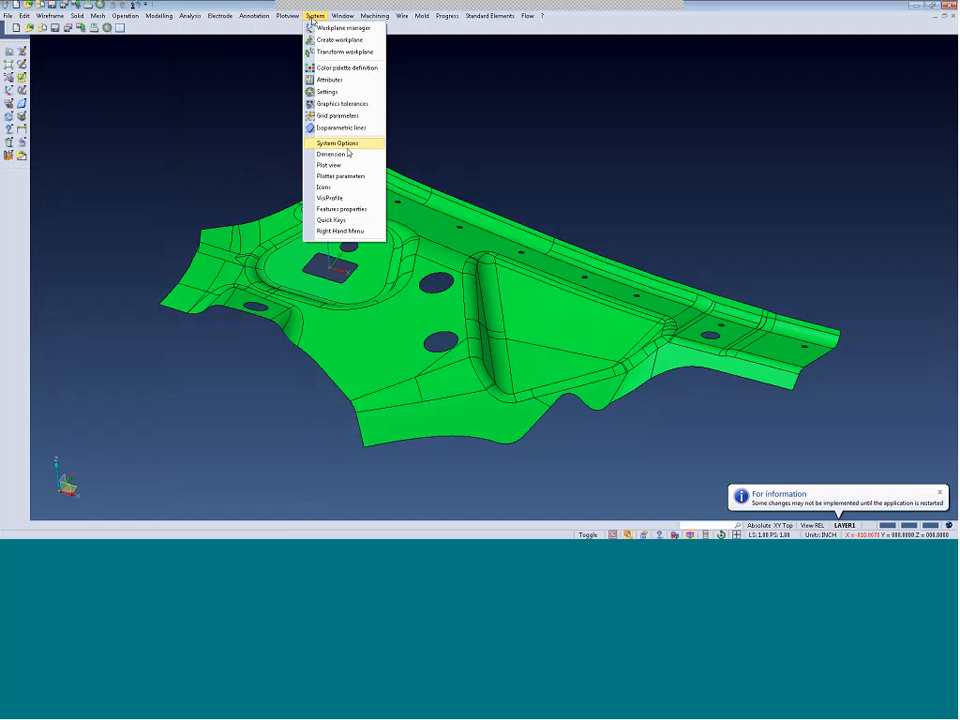
{"action": "left_click", "coordinate": [340, 144]}
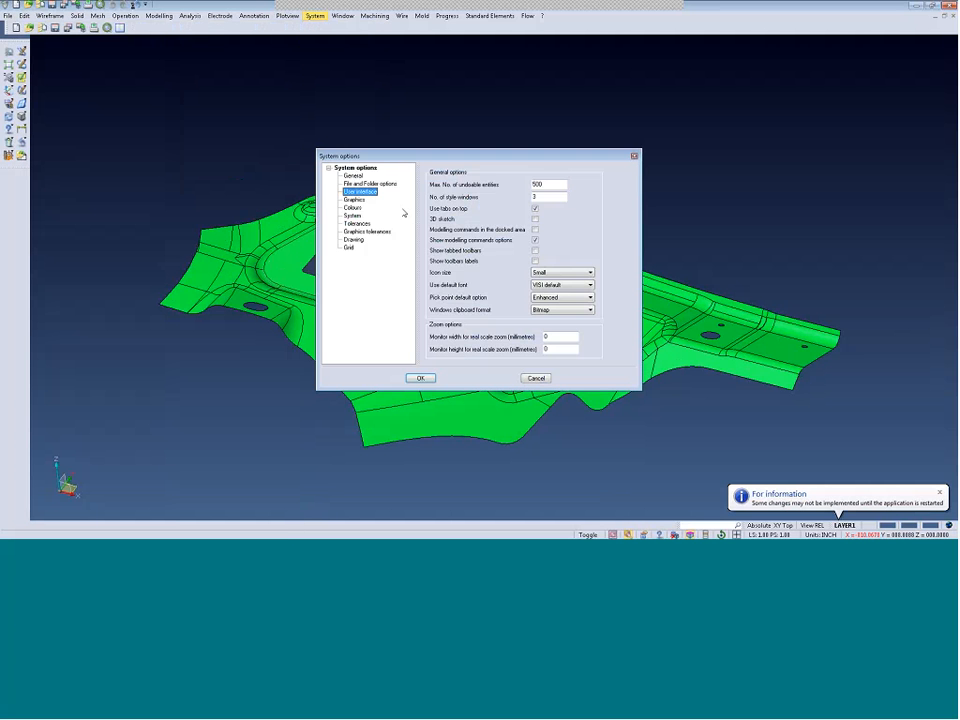
{"action": "left_click", "coordinate": [535, 250]}
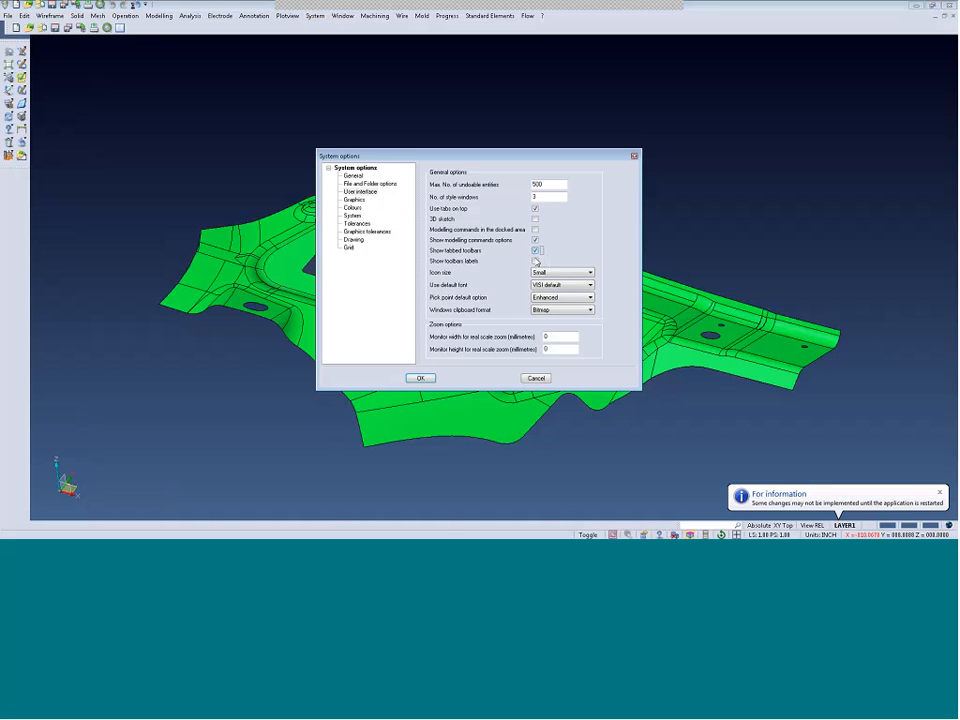
{"action": "left_click", "coordinate": [420, 378]}
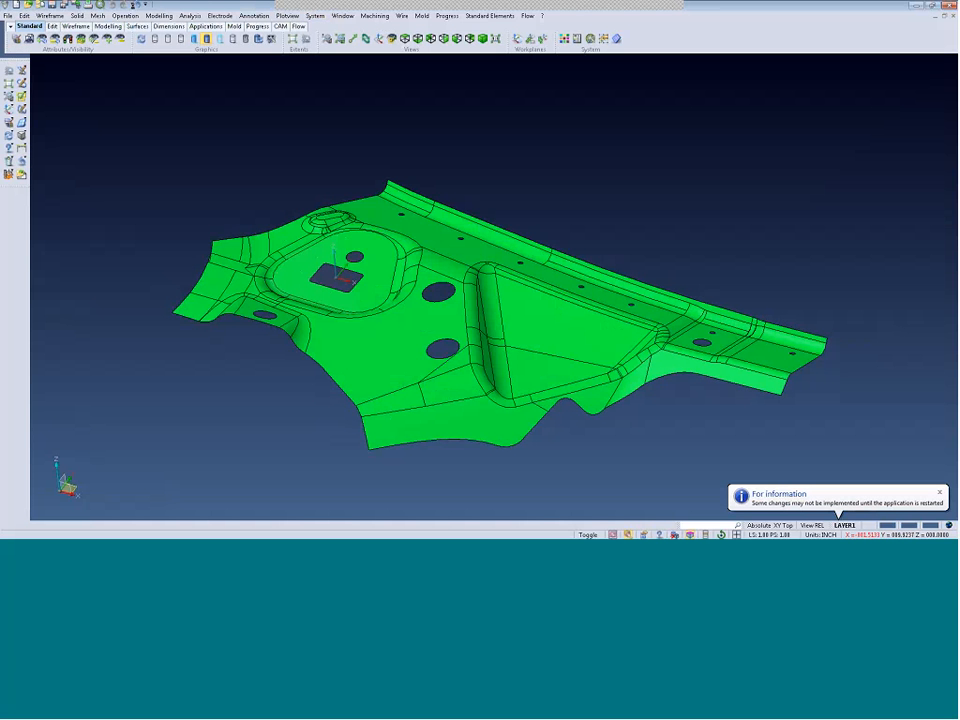
Set up a rotation of the whole sheet-metal part about the Z axis through the workplane origin.
{"action": "left_click", "coordinate": [24, 16]}
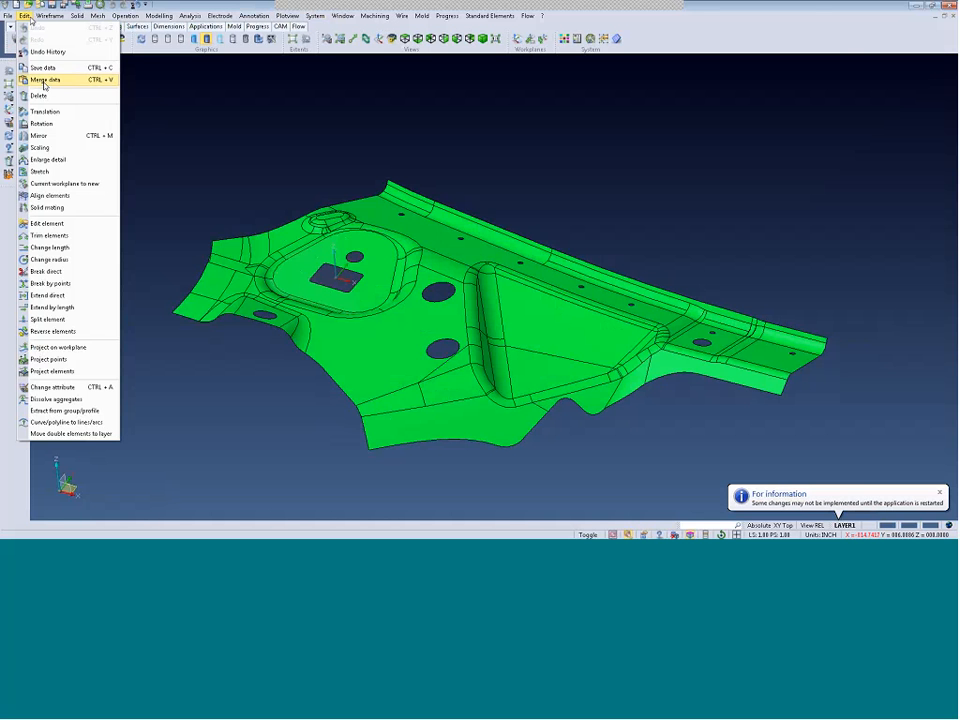
{"action": "left_click", "coordinate": [44, 123]}
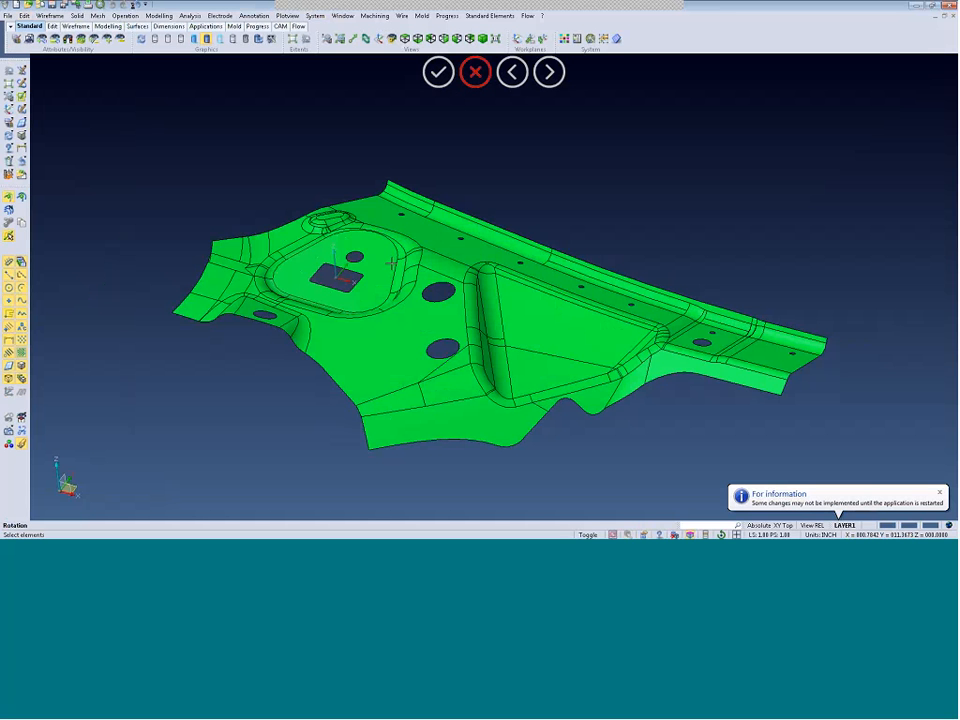
{"action": "left_click", "coordinate": [396, 307]}
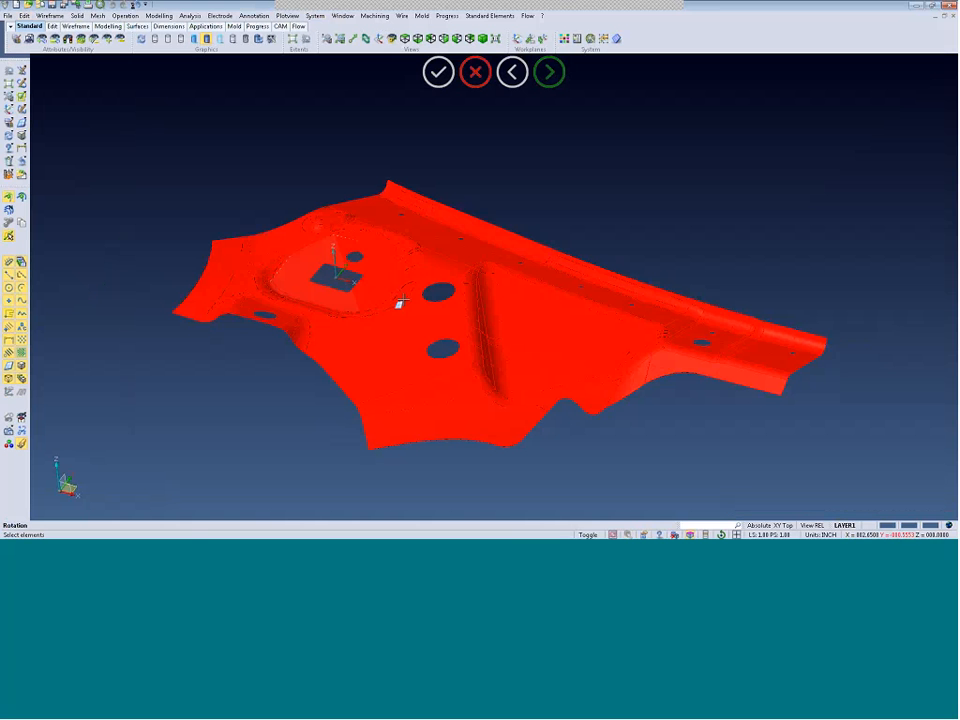
{"action": "right_click", "coordinate": [331, 295]}
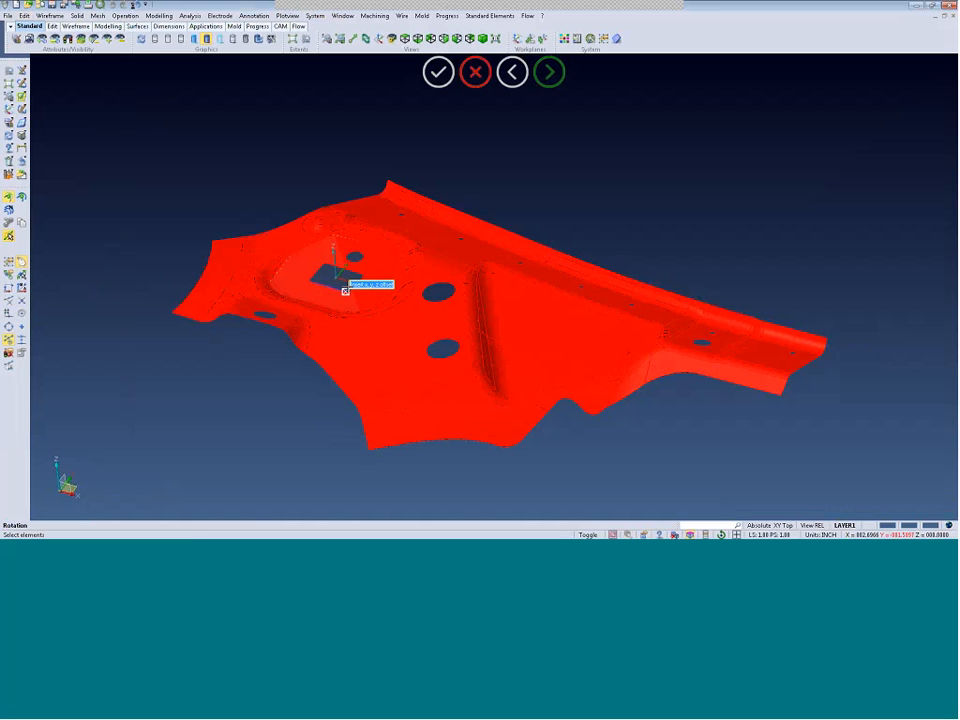
{"action": "left_click", "coordinate": [334, 278]}
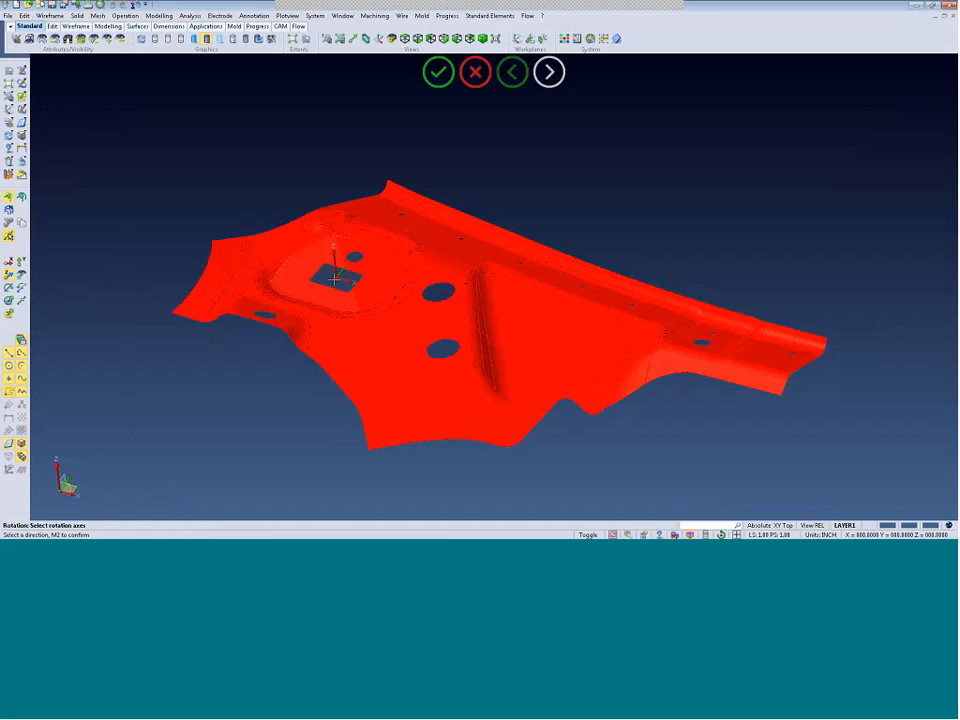
{"action": "left_click", "coordinate": [334, 278]}
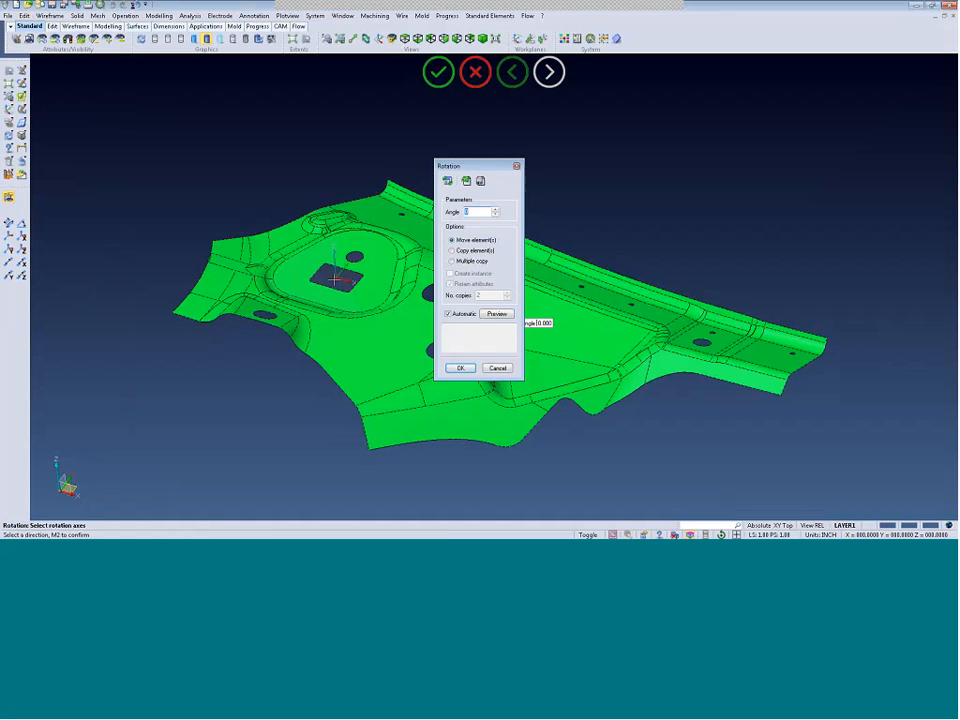
{"action": "middle_click", "coordinate": [334, 278]}
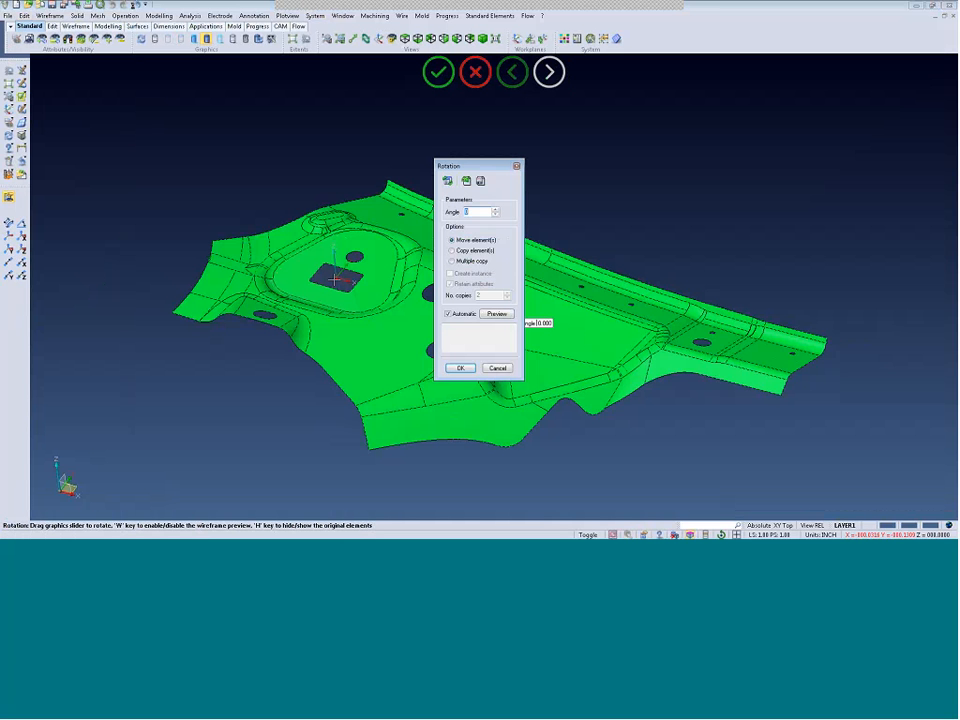
Go back to the rotation point selection and relocate the point to the part's upper-left corner, keeping the Z axis.
{"action": "left_click", "coordinate": [513, 73]}
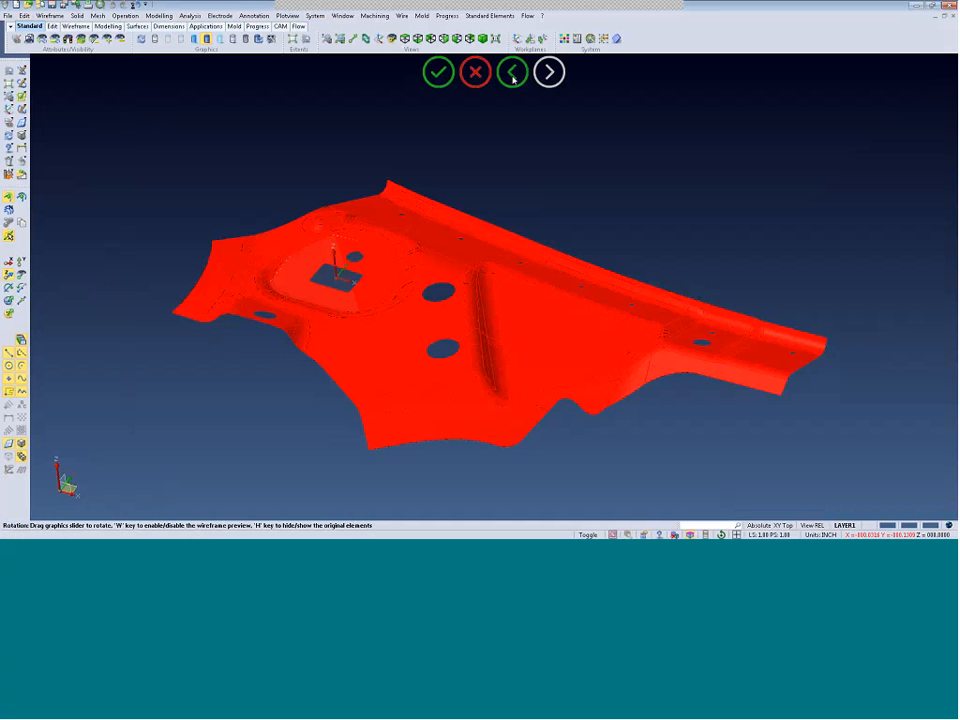
{"action": "left_click", "coordinate": [513, 75]}
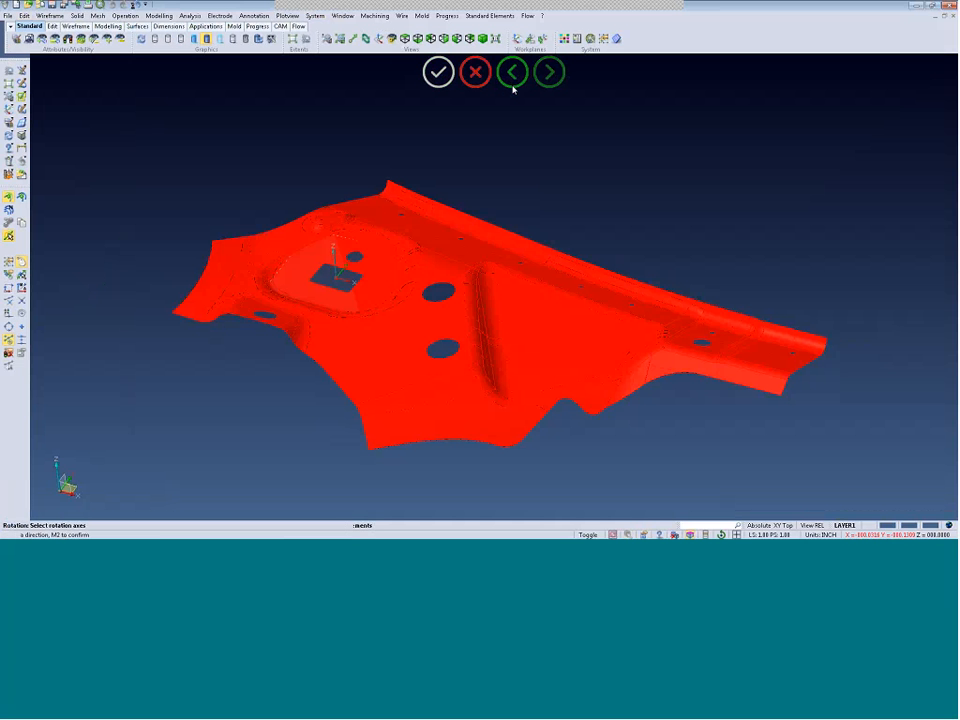
{"action": "left_click", "coordinate": [513, 86]}
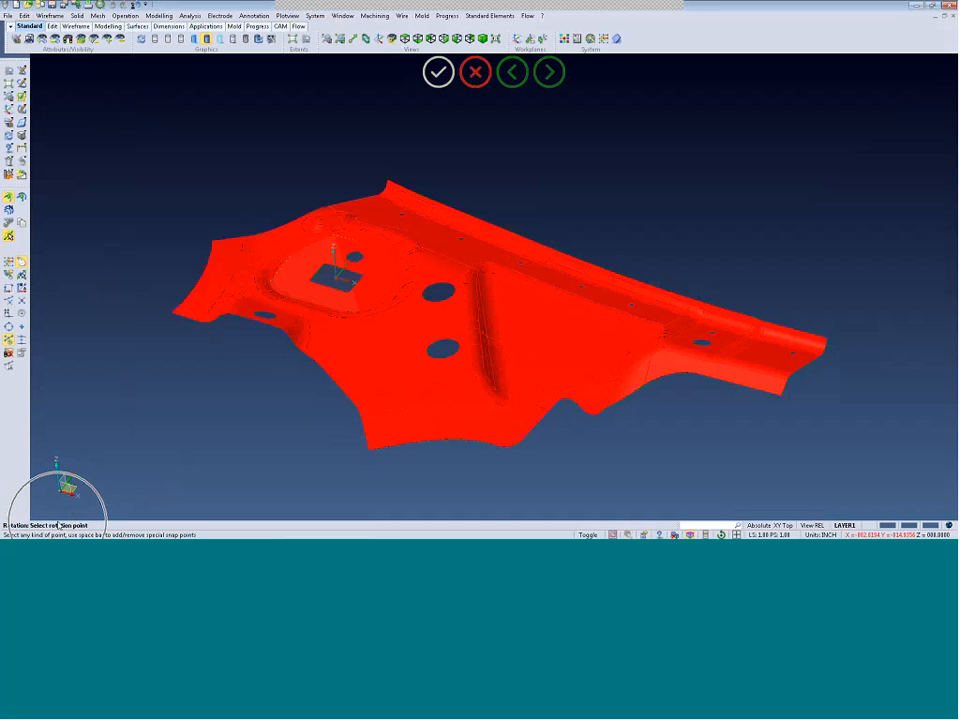
{"action": "left_click", "coordinate": [211, 239]}
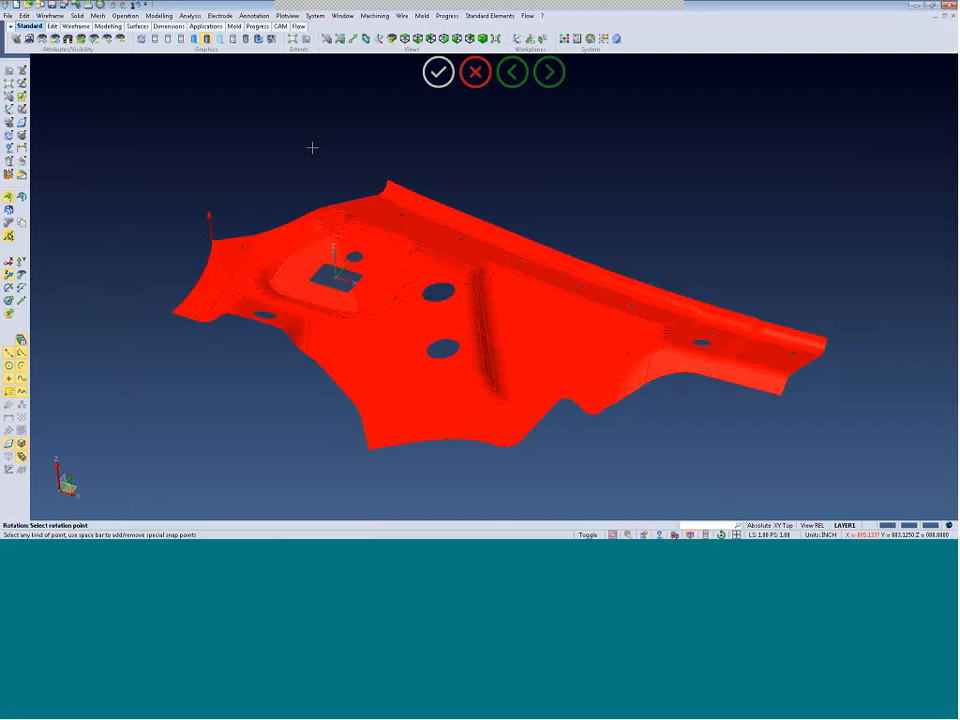
{"action": "left_click", "coordinate": [550, 72]}
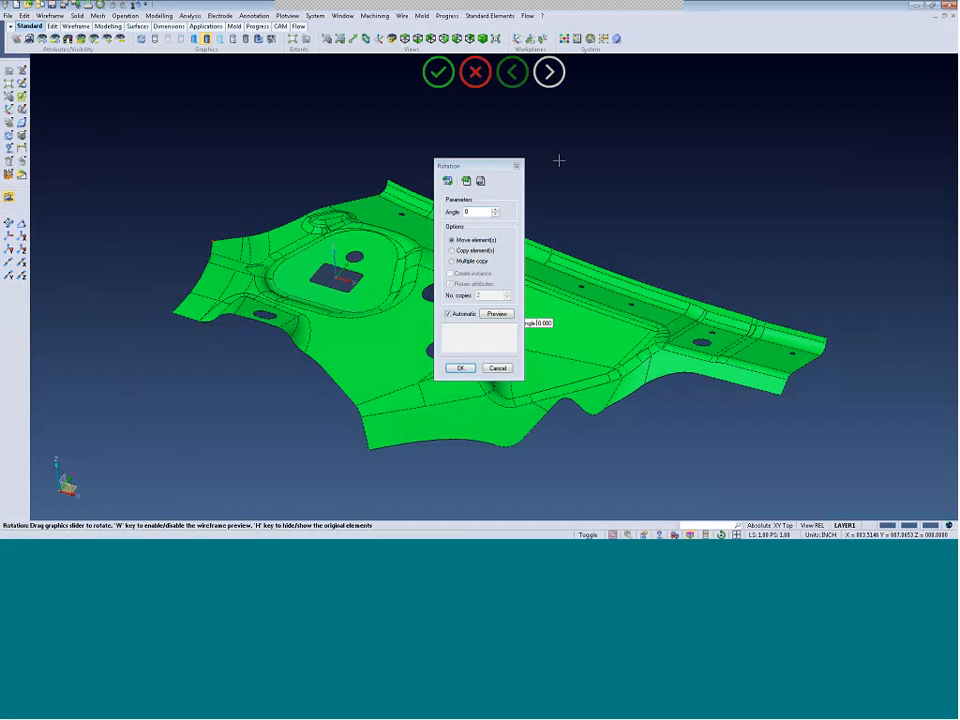
Preview the part's rotation at an angle of 11 and cancel the Rotation command.
{"action": "scroll", "coordinate": [477, 211], "scroll_direction": "down", "scroll_amount": 6}
{"action": "scroll", "coordinate": [477, 211], "scroll_direction": "up", "scroll_amount": 7}
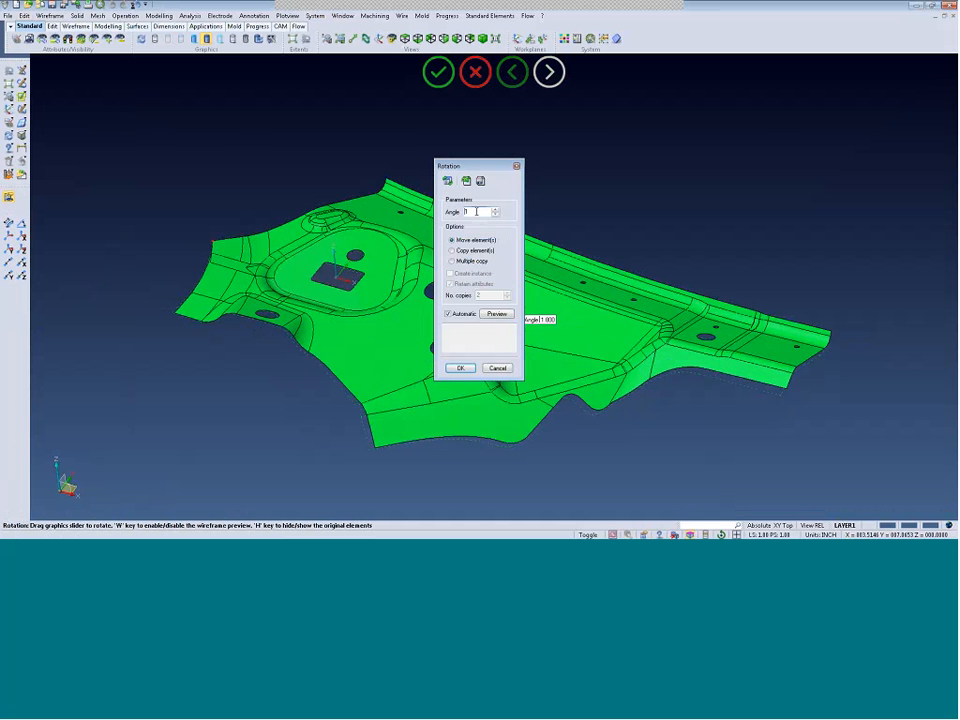
{"action": "scroll", "coordinate": [477, 211], "scroll_direction": "up", "scroll_amount": 10}
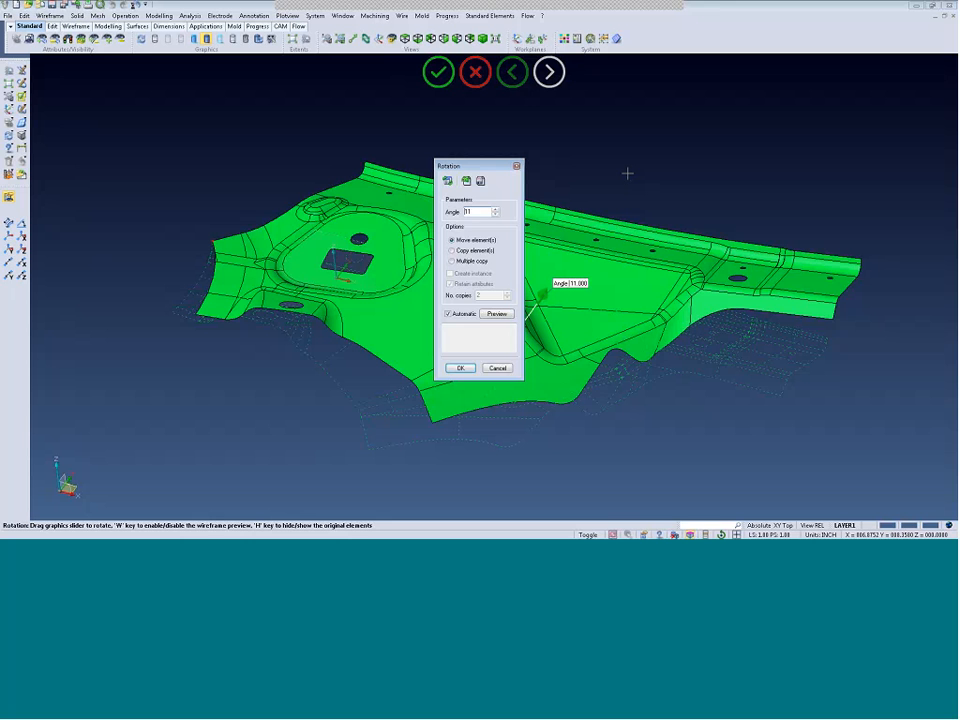
{"action": "left_click", "coordinate": [476, 73]}
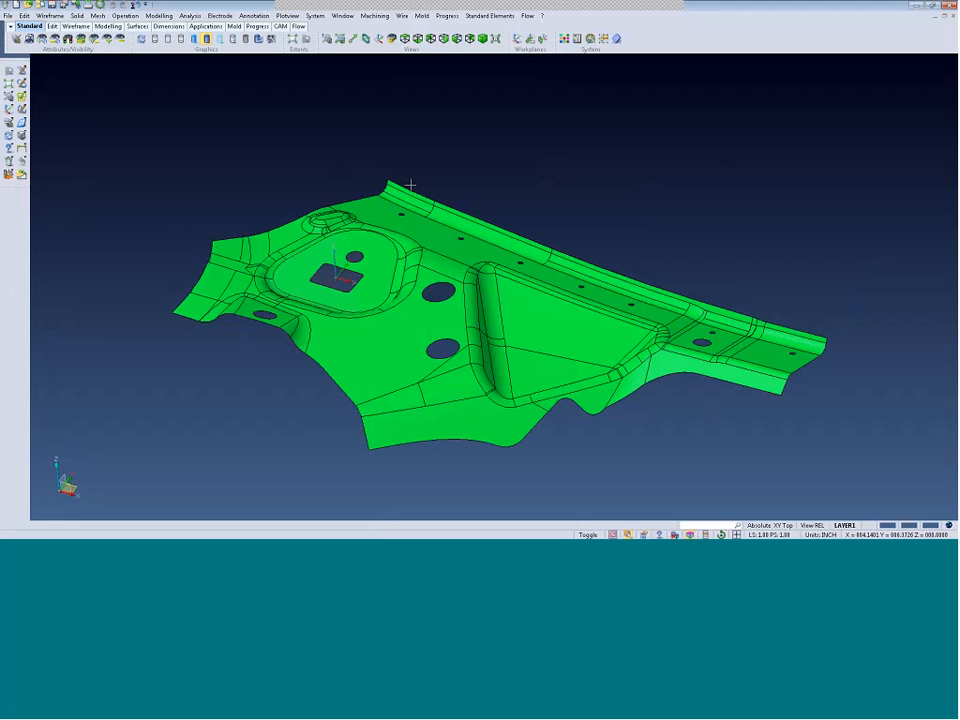
Start Profiles from Faces and switch the face selection mode to selection by open polyline.
{"action": "left_click", "coordinate": [23, 98]}
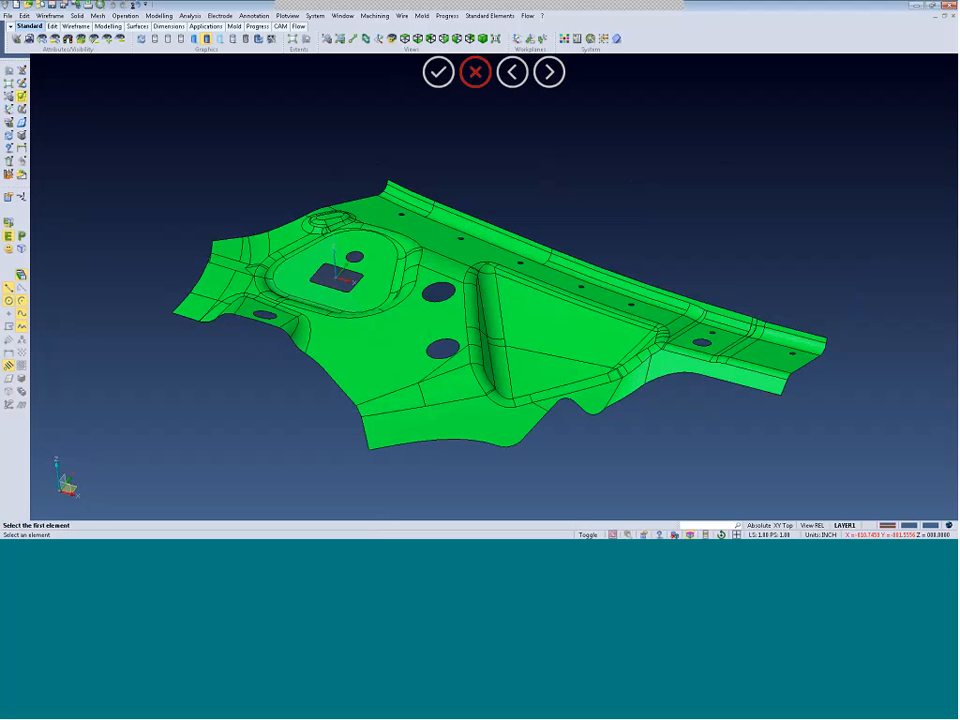
{"action": "left_click", "coordinate": [22, 275]}
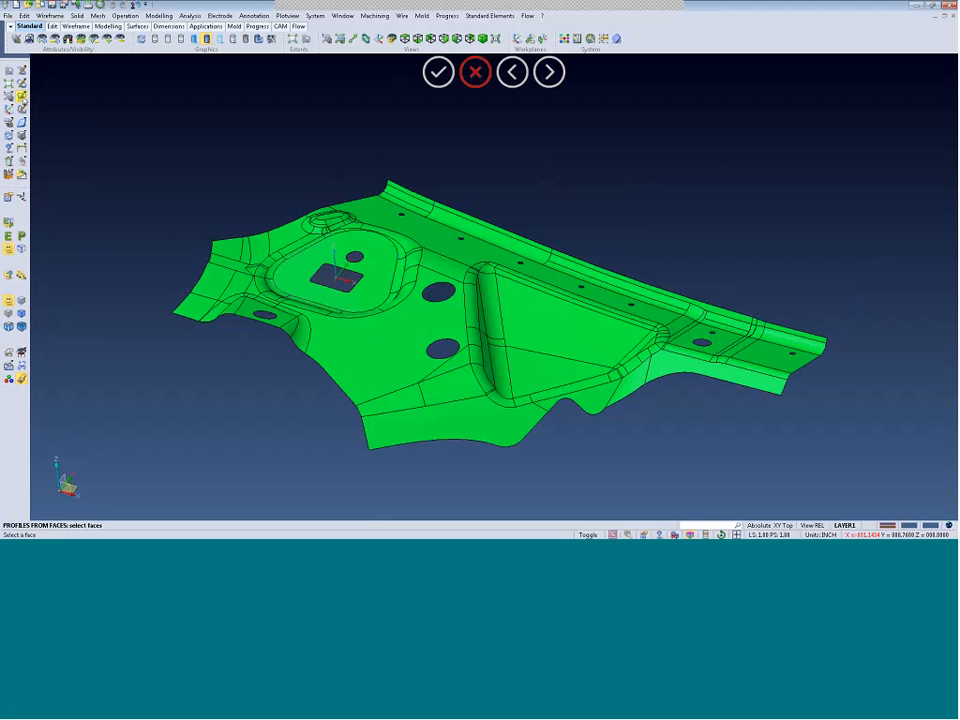
{"action": "middle_click_drag", "start_coordinate": [316, 204], "coordinate": [336, 269]}
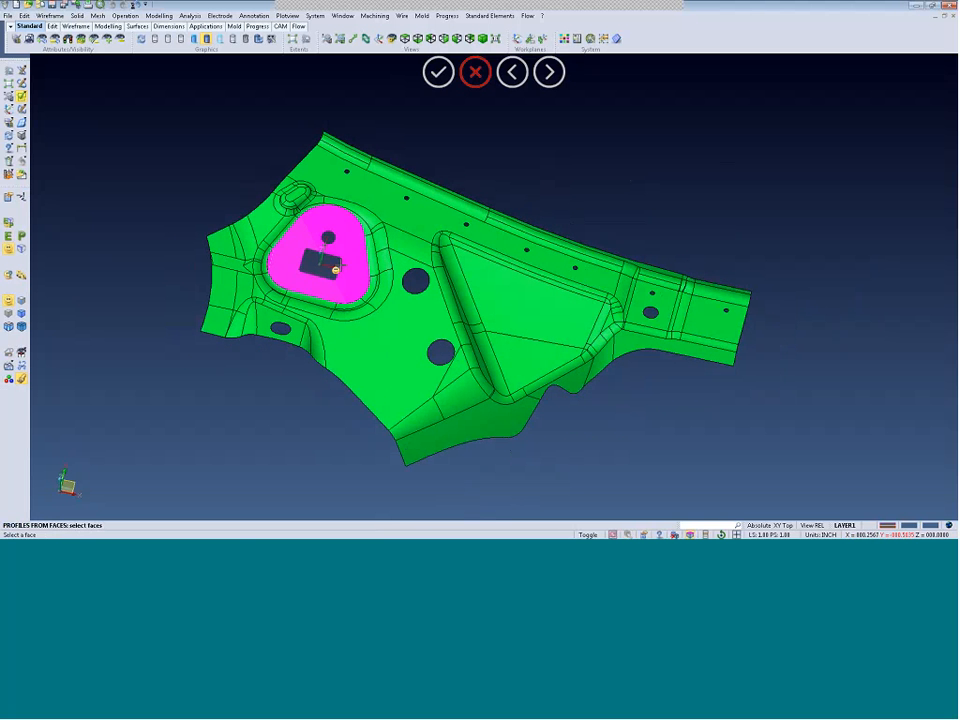
{"action": "left_click", "coordinate": [10, 366]}
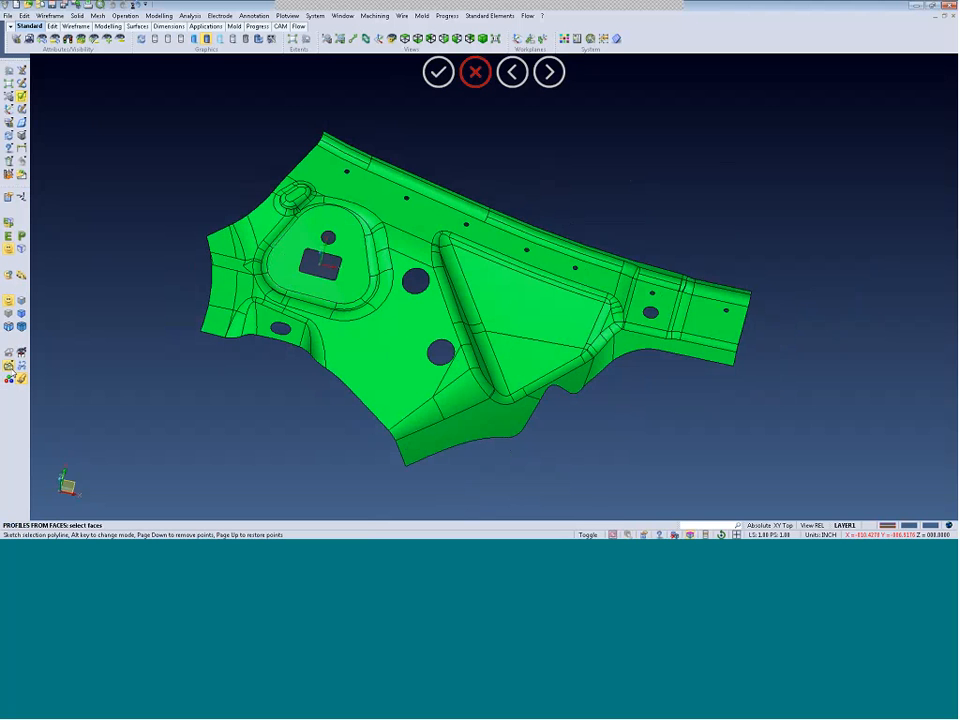
{"action": "left_click", "coordinate": [10, 366]}
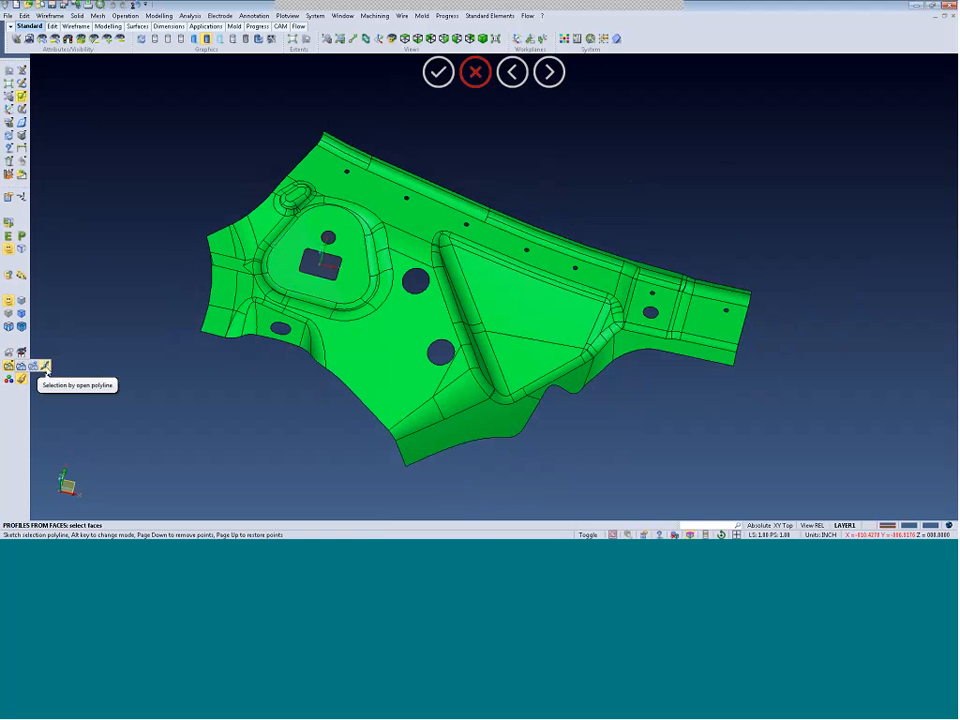
{"action": "left_click", "coordinate": [45, 366]}
{"action": "middle_click_drag", "start_coordinate": [236, 353], "coordinate": [228, 348]}
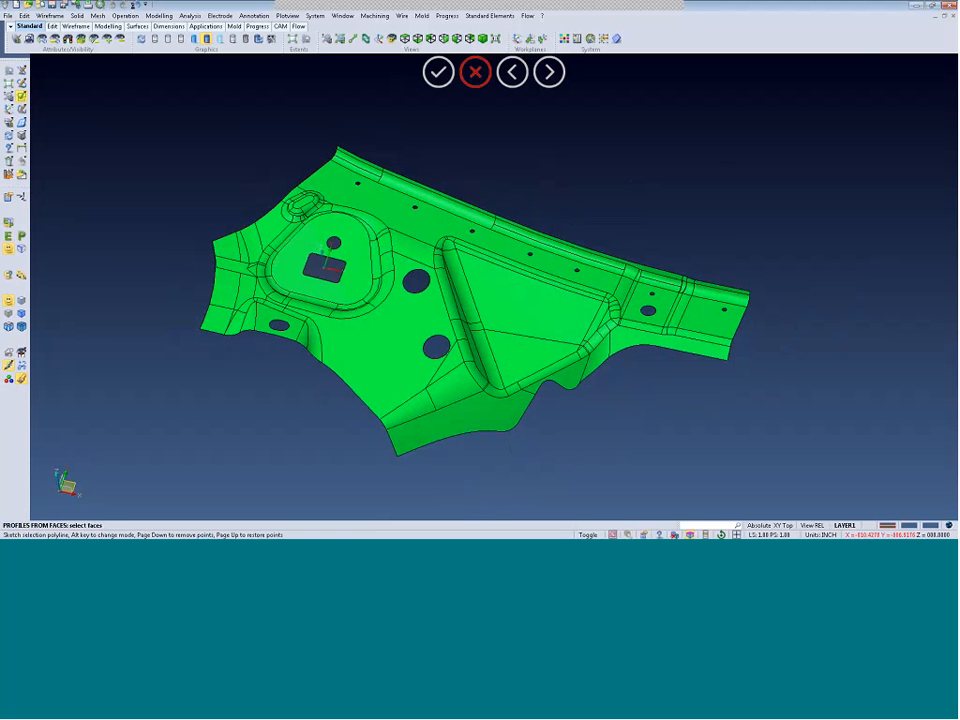
{"action": "left_click", "coordinate": [300, 220]}
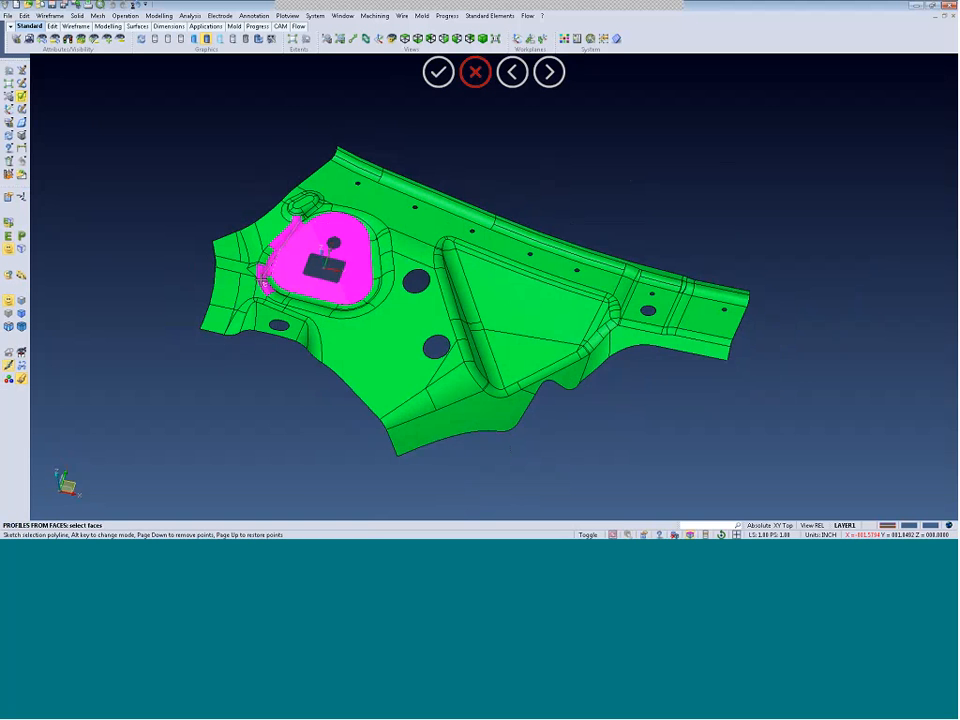
{"action": "left_click", "coordinate": [385, 283]}
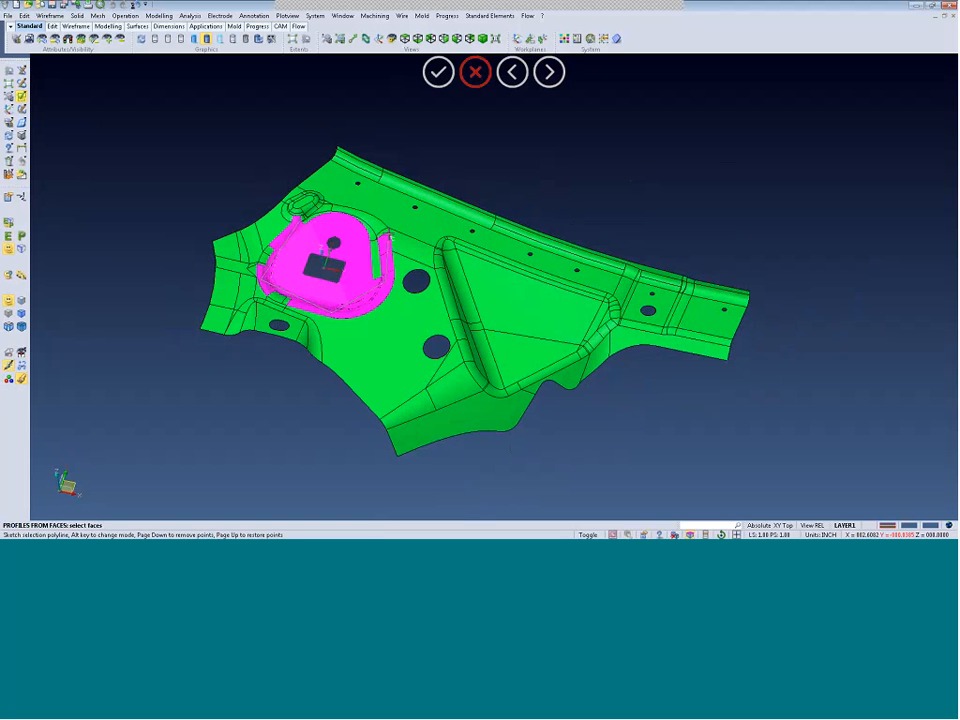
{"action": "right_click", "coordinate": [408, 240]}
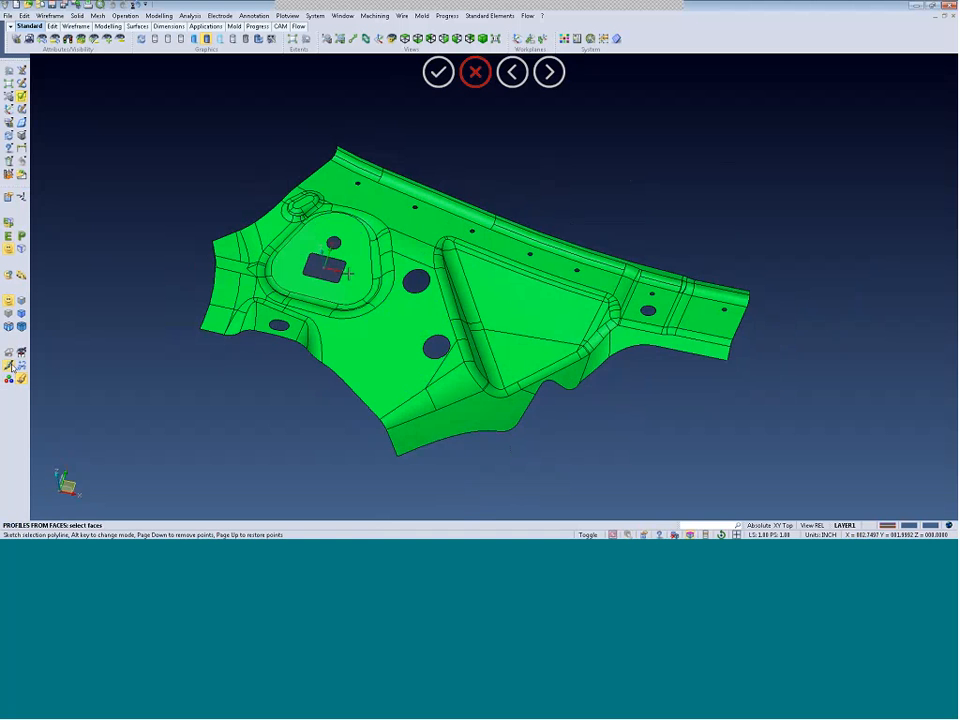
Select the ring of wall faces around the rounded triangular pocket with an open polyline and cancel the profile extraction.
{"action": "scroll", "coordinate": [300, 222], "scroll_direction": "up", "scroll_amount": 3}
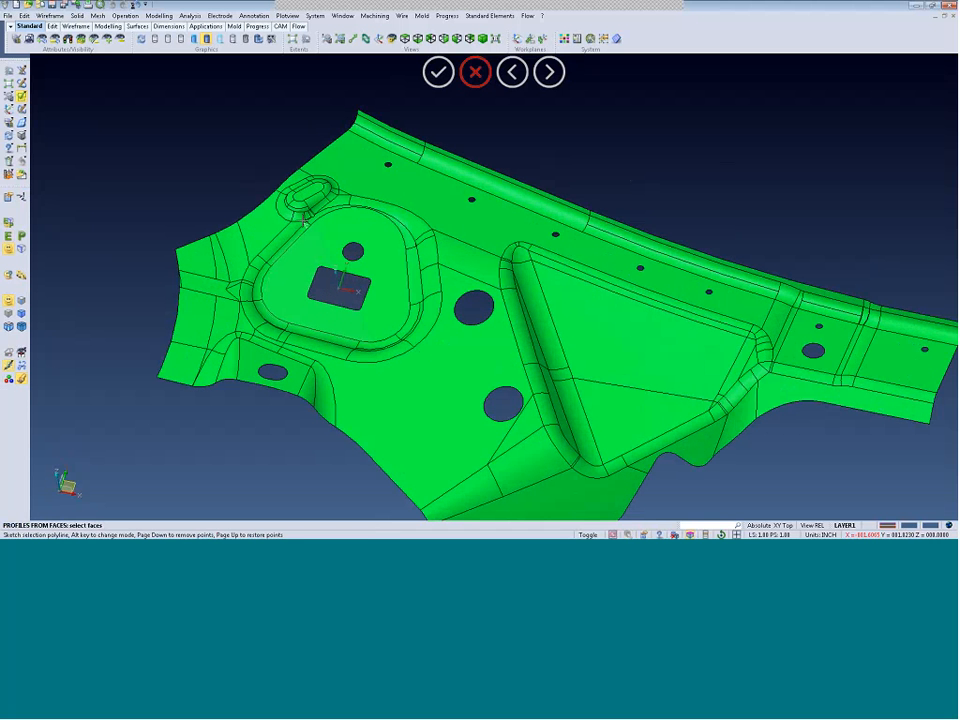
{"action": "left_click", "coordinate": [292, 234]}
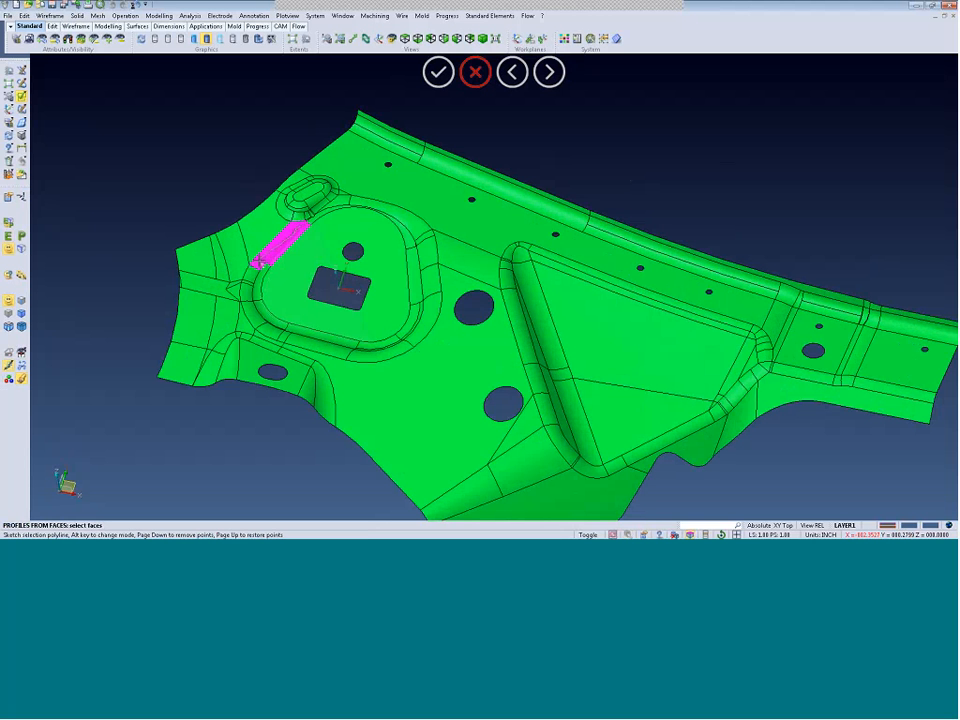
{"action": "mouse_move", "coordinate": [258, 262]}
{"action": "left_mouse_down"}
{"action": "mouse_move", "coordinate": [255, 302]}
{"action": "mouse_move", "coordinate": [294, 332]}
{"action": "mouse_move", "coordinate": [375, 348]}
{"action": "mouse_move", "coordinate": [398, 340]}
{"action": "mouse_move", "coordinate": [432, 292]}
{"action": "mouse_move", "coordinate": [415, 238]}
{"action": "mouse_move", "coordinate": [392, 213]}
{"action": "mouse_move", "coordinate": [354, 201]}
{"action": "mouse_move", "coordinate": [327, 206]}
{"action": "left_mouse_up"}
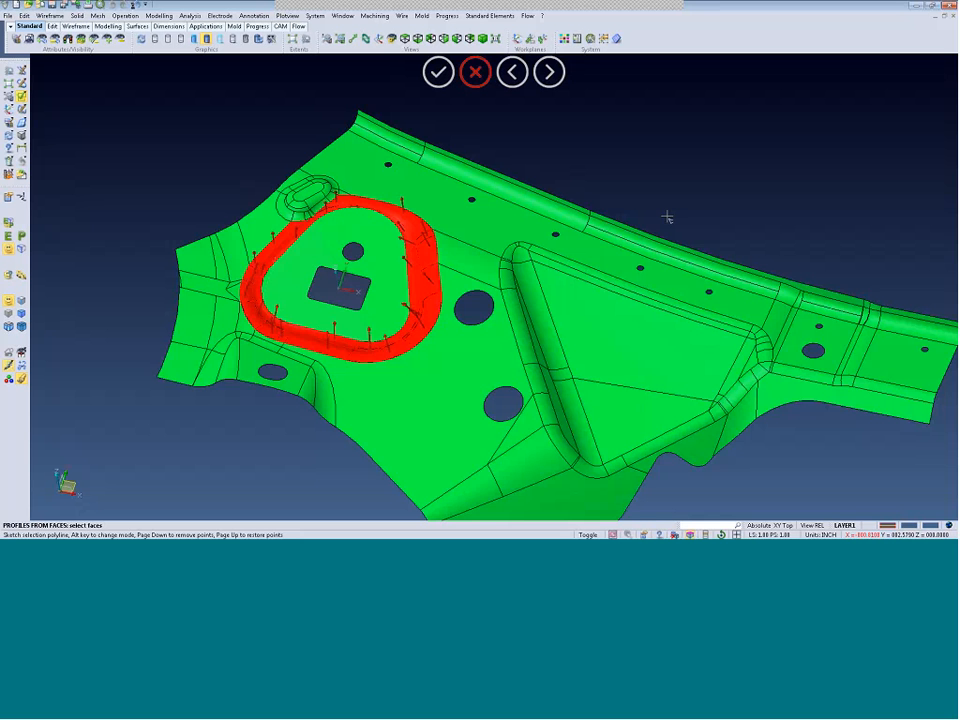
{"action": "scroll", "coordinate": [667, 217], "scroll_direction": "down", "scroll_amount": 4}
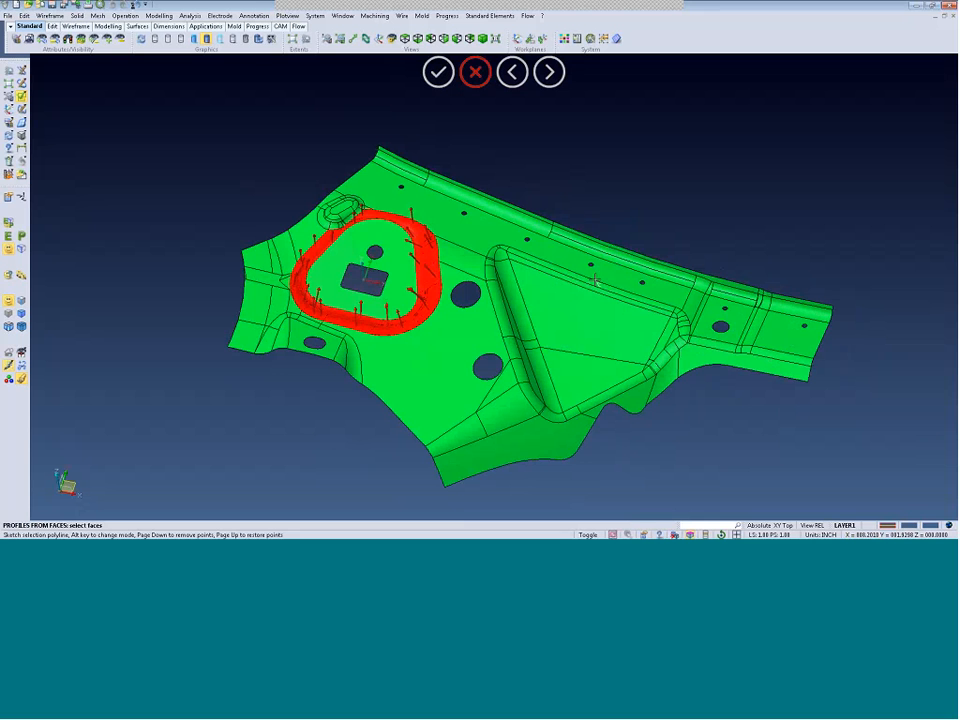
{"action": "left_click", "coordinate": [484, 75]}
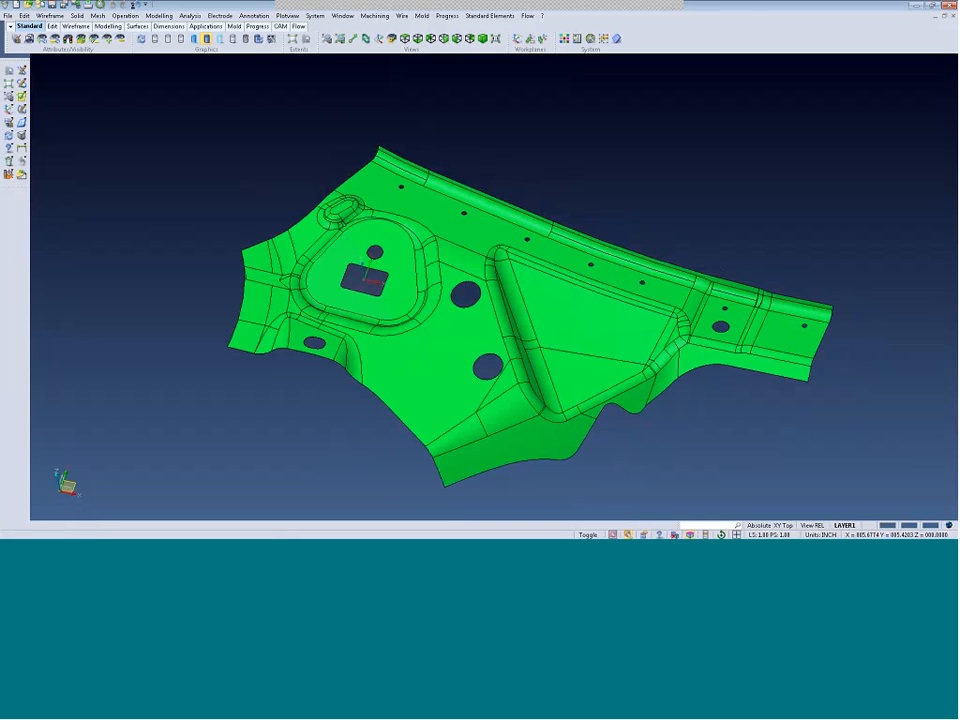
Sketch a line with a segment length of 4.5 at 50 degrees to the X axis in the empty space beside the part.
{"action": "scroll", "coordinate": [632, 284], "scroll_direction": "down", "scroll_amount": 7}
{"action": "scroll", "coordinate": [240, 148], "scroll_direction": "up", "scroll_amount": 2}
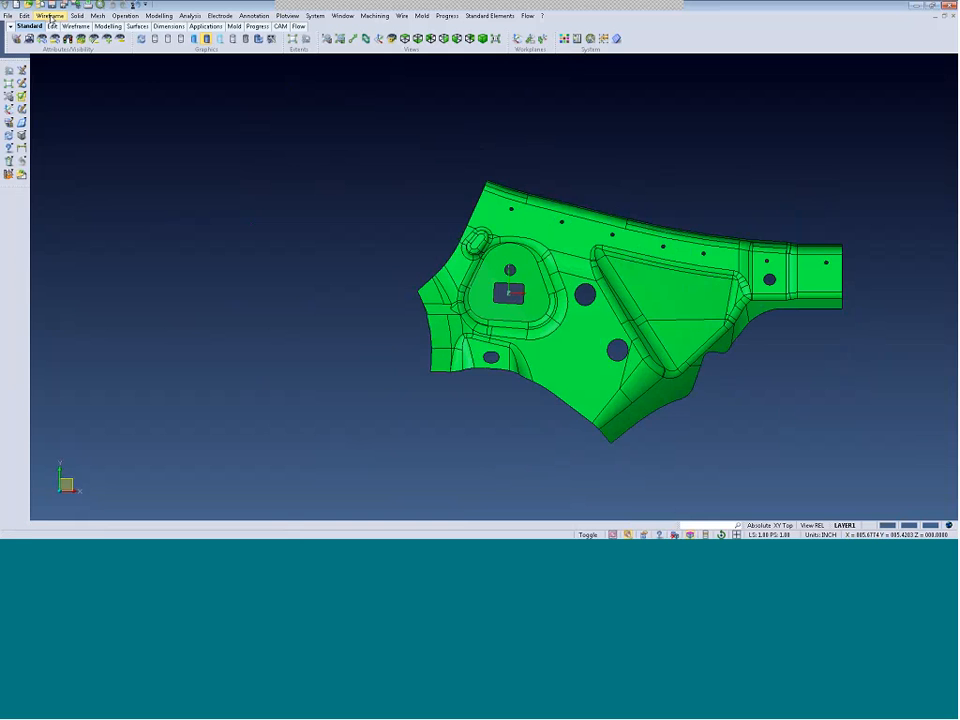
{"action": "left_click", "coordinate": [50, 16]}
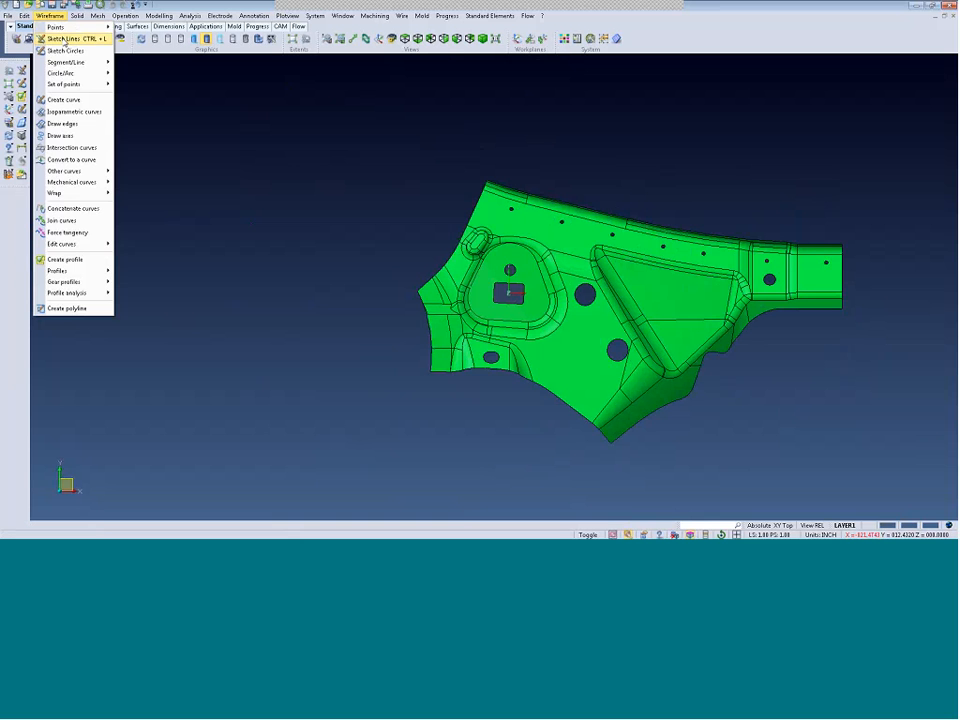
{"action": "left_click", "coordinate": [65, 40]}
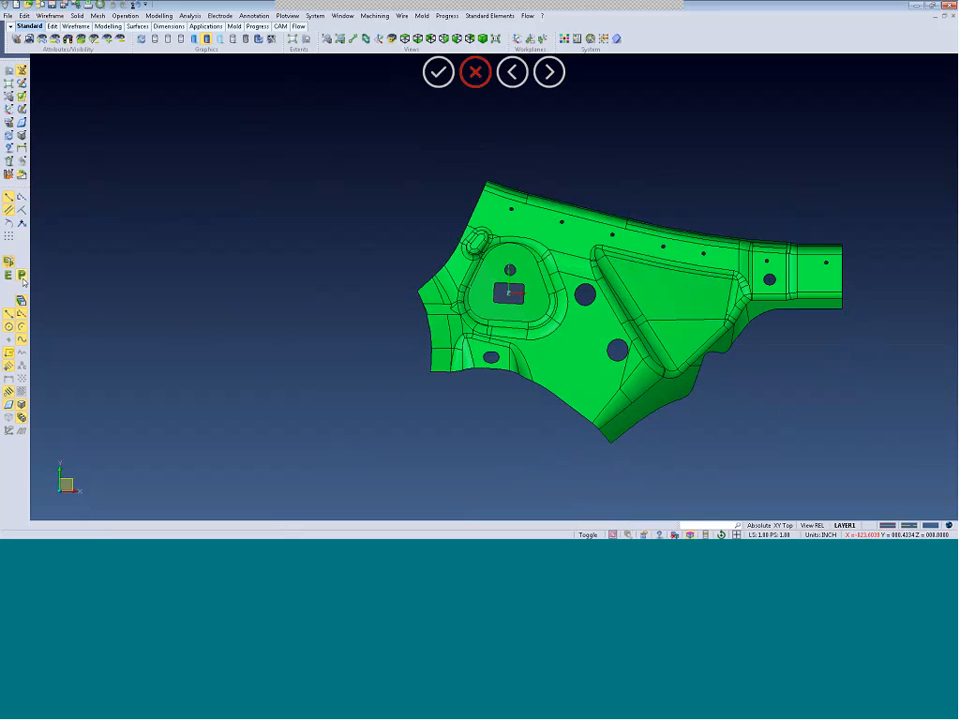
{"action": "left_click", "coordinate": [22, 278]}
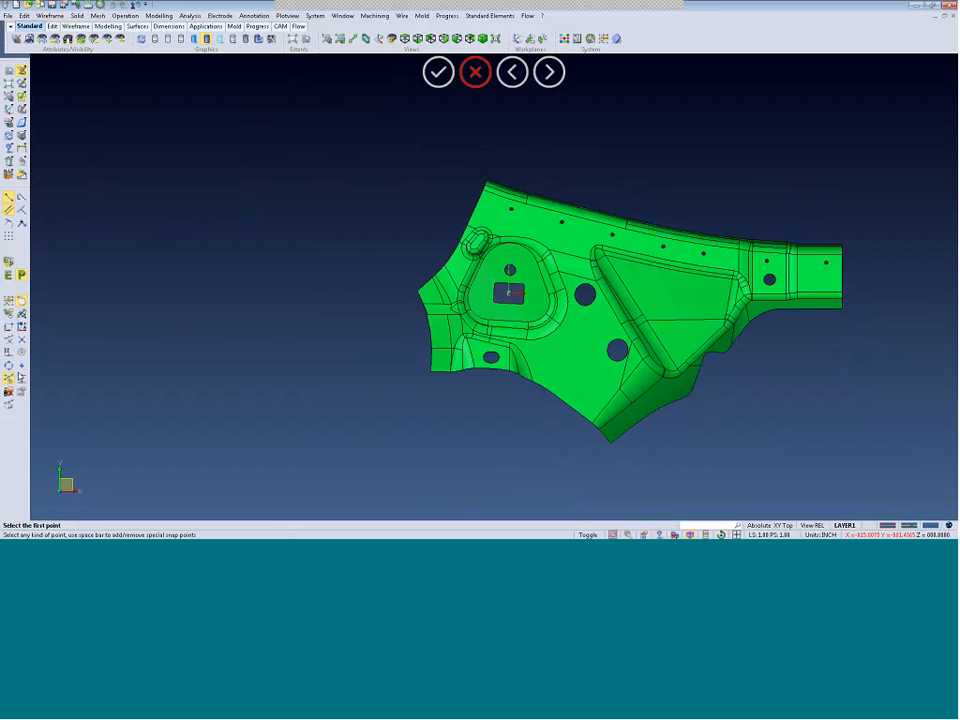
{"action": "left_click", "coordinate": [245, 349]}
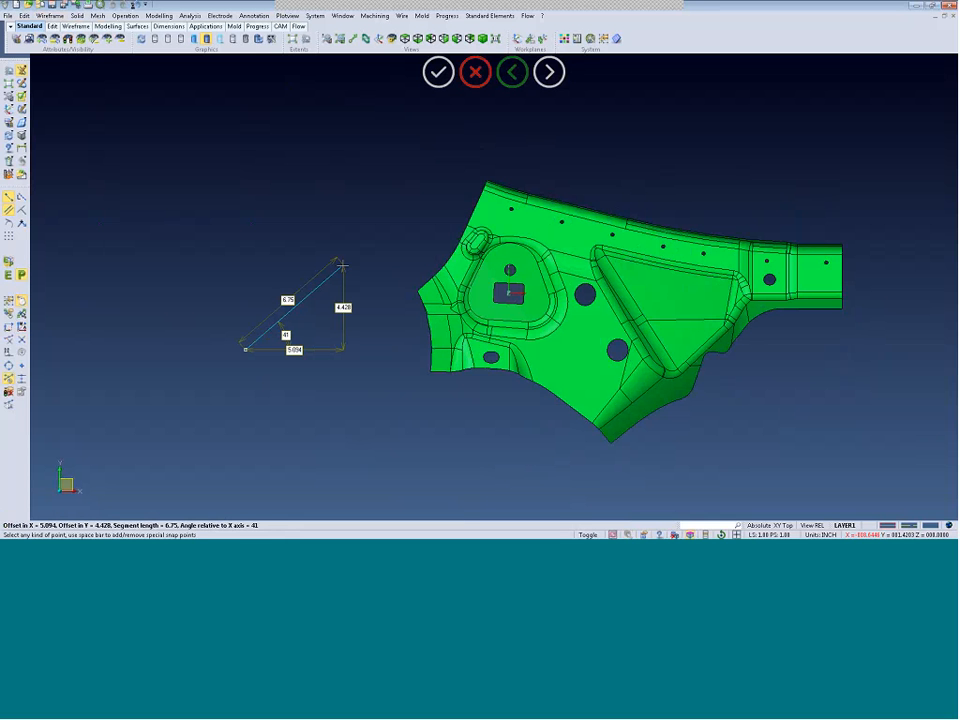
{"action": "key", "text": "Tab"}
{"action": "key", "text": "Tab"}
{"action": "type", "text": "50"}
{"action": "key", "text": "Tab"}
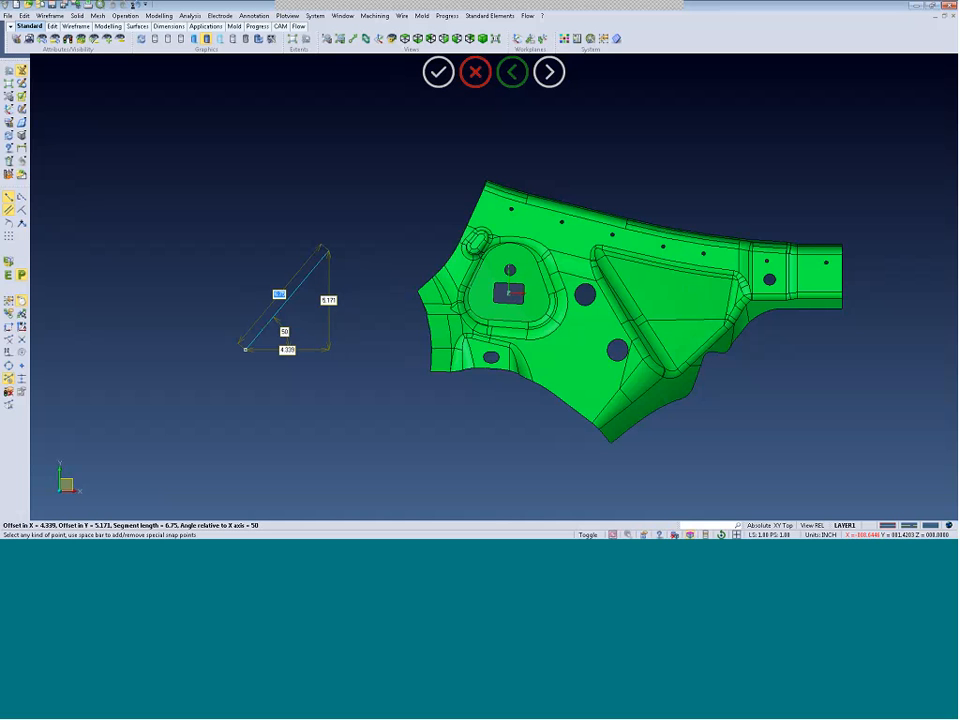
{"action": "type", "text": "4.5"}
{"action": "key", "text": "Tab"}
{"action": "key", "text": "Return"}
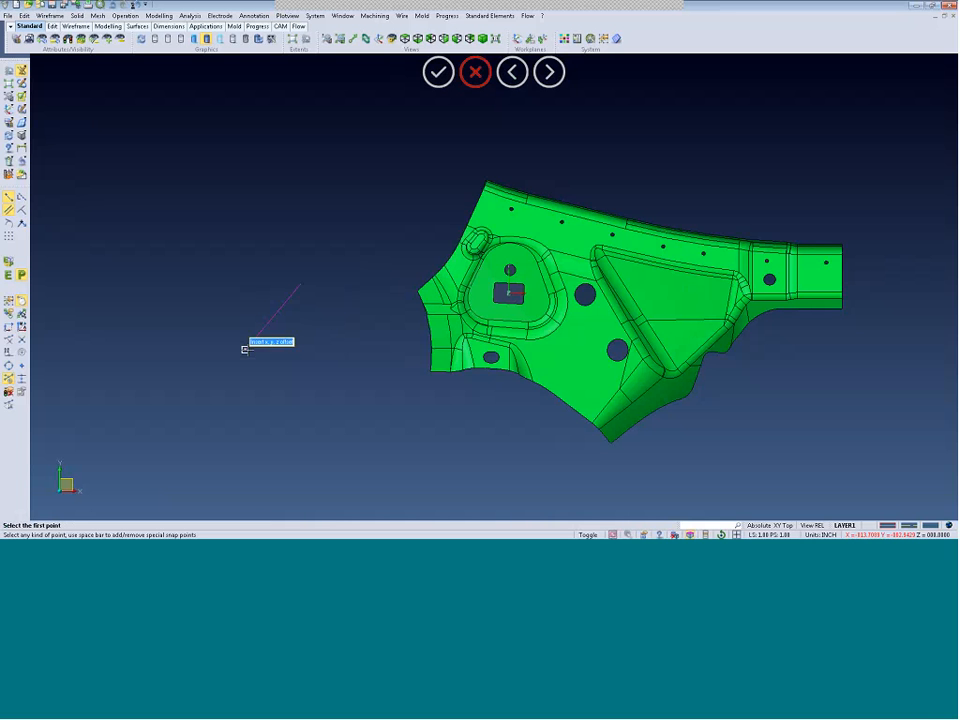
Sketch a second line about 3.4 long, rising away from a start point offset 1 in negative X from the first line's lower end.
{"action": "type", "text": "1.0,0"}
{"action": "key", "text": "Return"}
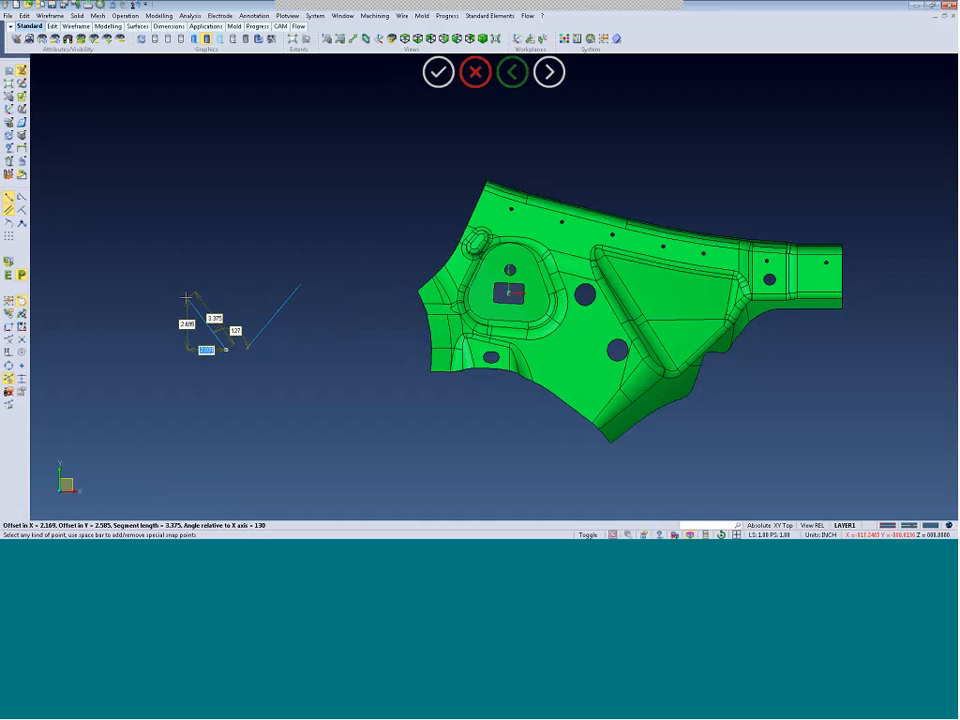
{"action": "left_click", "coordinate": [186, 297]}
{"action": "middle_click", "coordinate": [152, 339]}
{"action": "scroll", "coordinate": [246, 445], "scroll_direction": "down", "scroll_amount": 2}
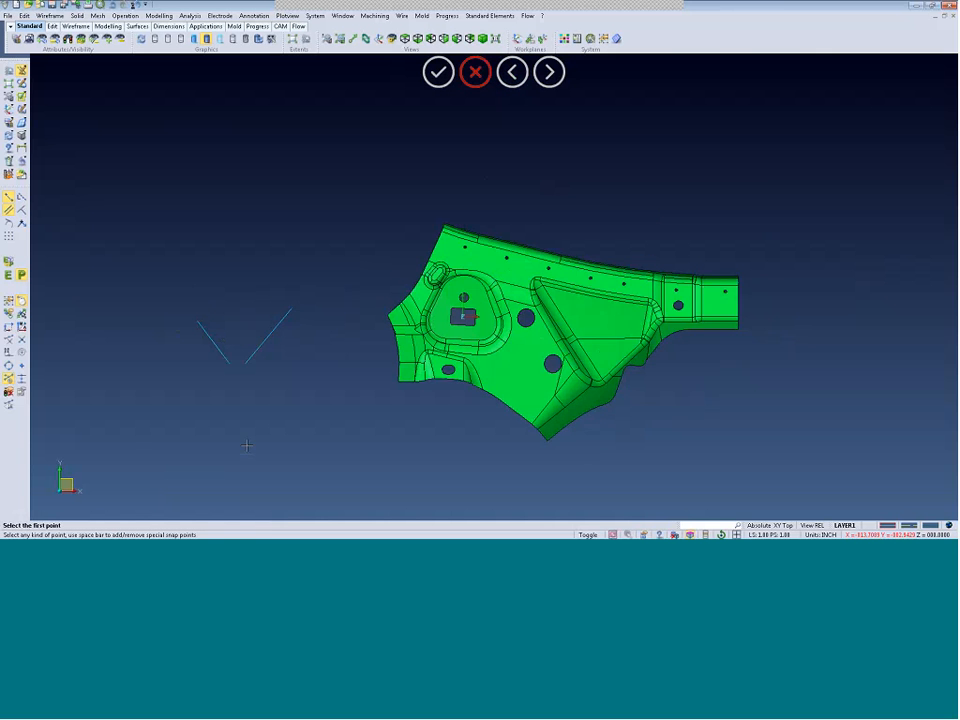
Sketch a third line upward from the midpoint between the two existing lines' upper ends and finish line sketching.
{"action": "scroll", "coordinate": [212, 315], "scroll_direction": "up", "scroll_amount": 4}
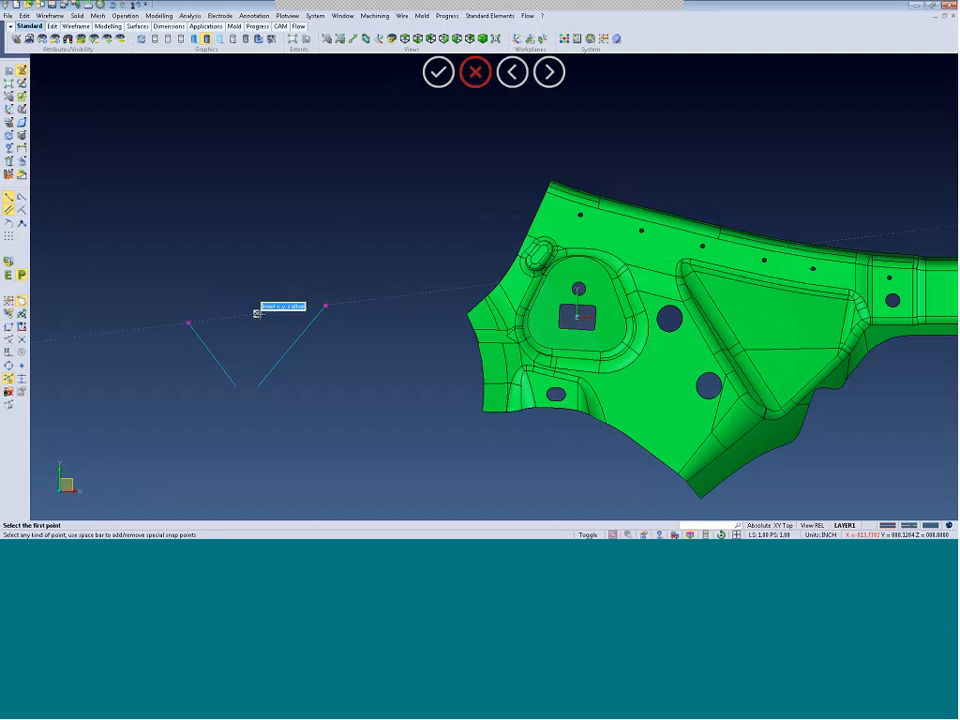
{"action": "left_click", "coordinate": [261, 312]}
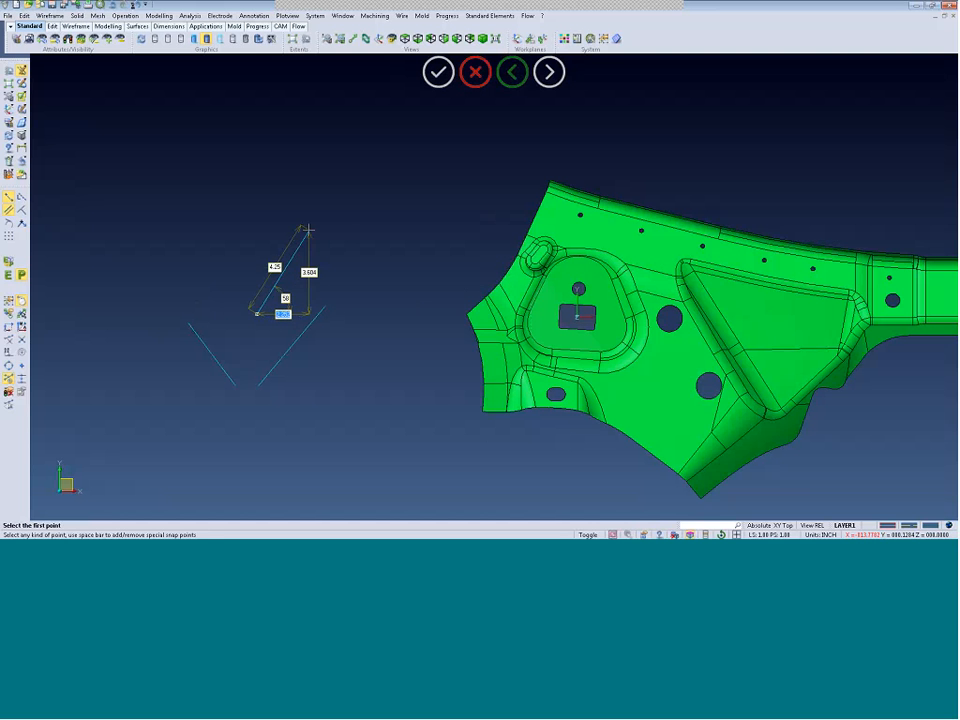
{"action": "left_click", "coordinate": [299, 216]}
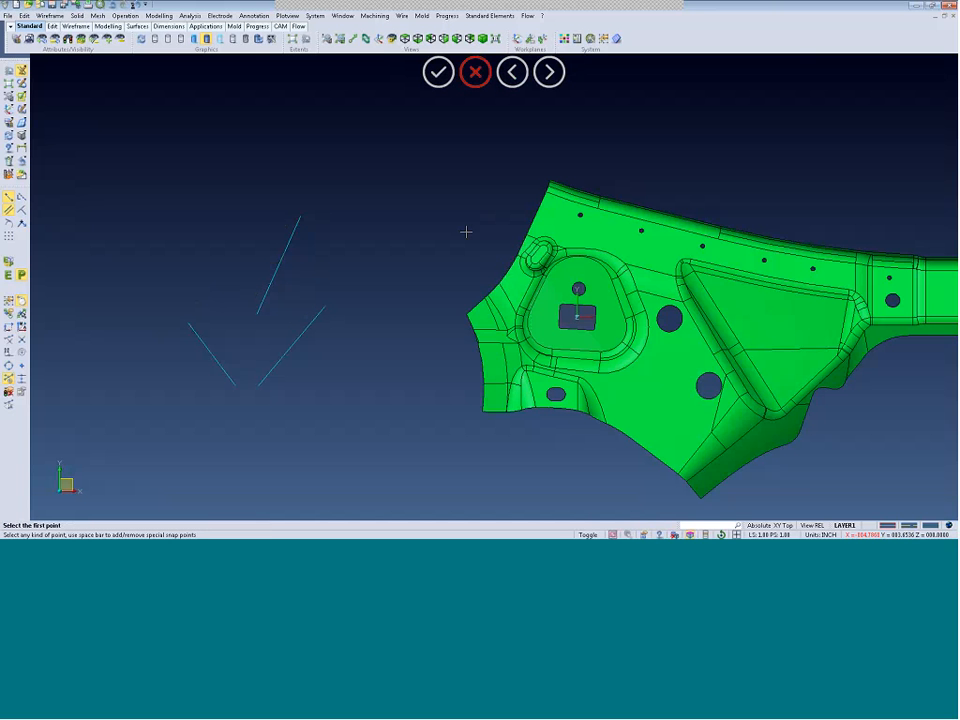
{"action": "left_click", "coordinate": [477, 74]}
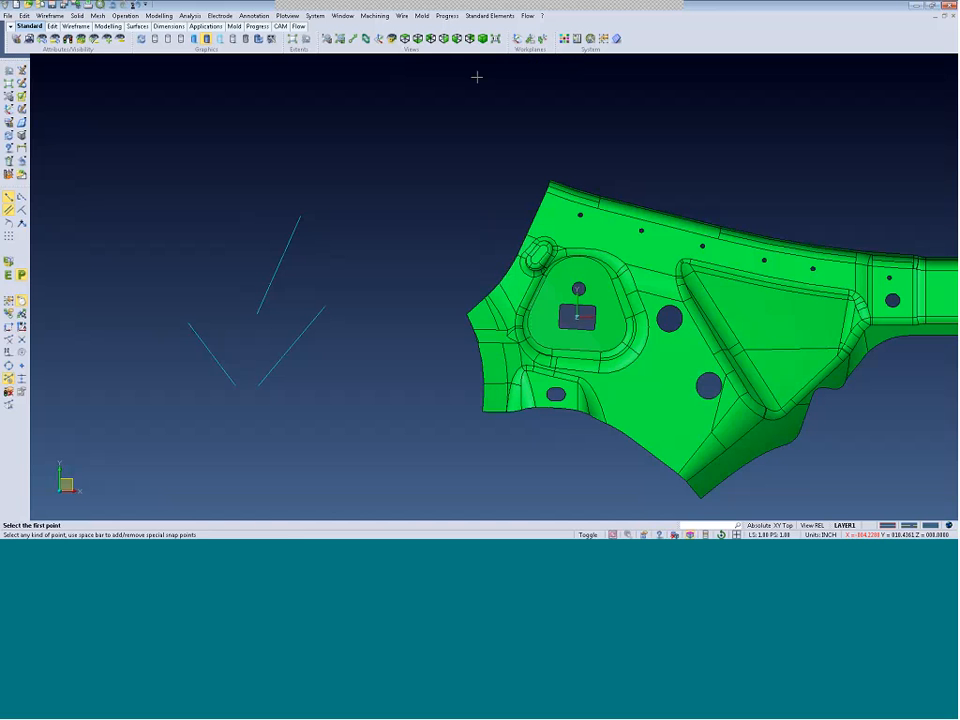
{"action": "key", "text": "Escape"}
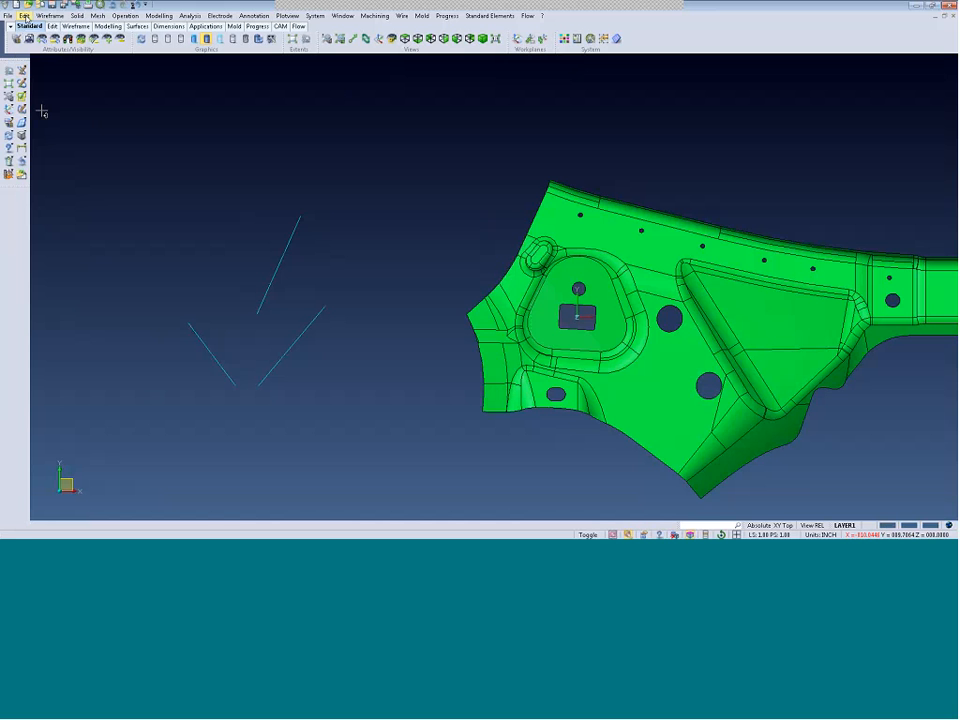
Open the third line with Edit element, relocate both of its endpoints, and shift the whole line by its midpoint.
{"action": "left_click", "coordinate": [24, 16]}
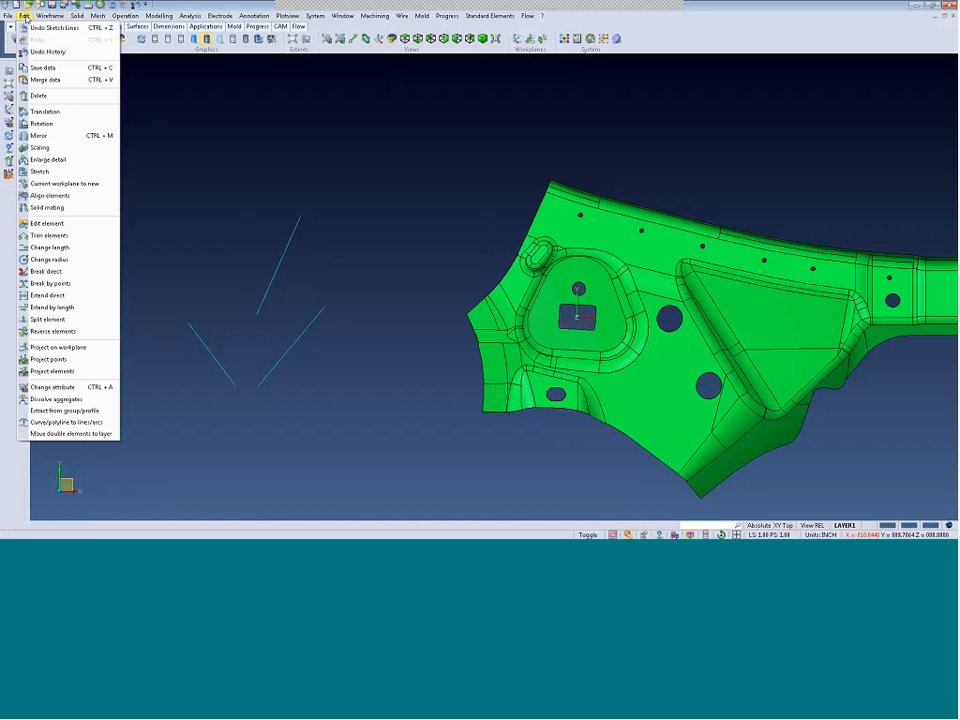
{"action": "left_click", "coordinate": [78, 225]}
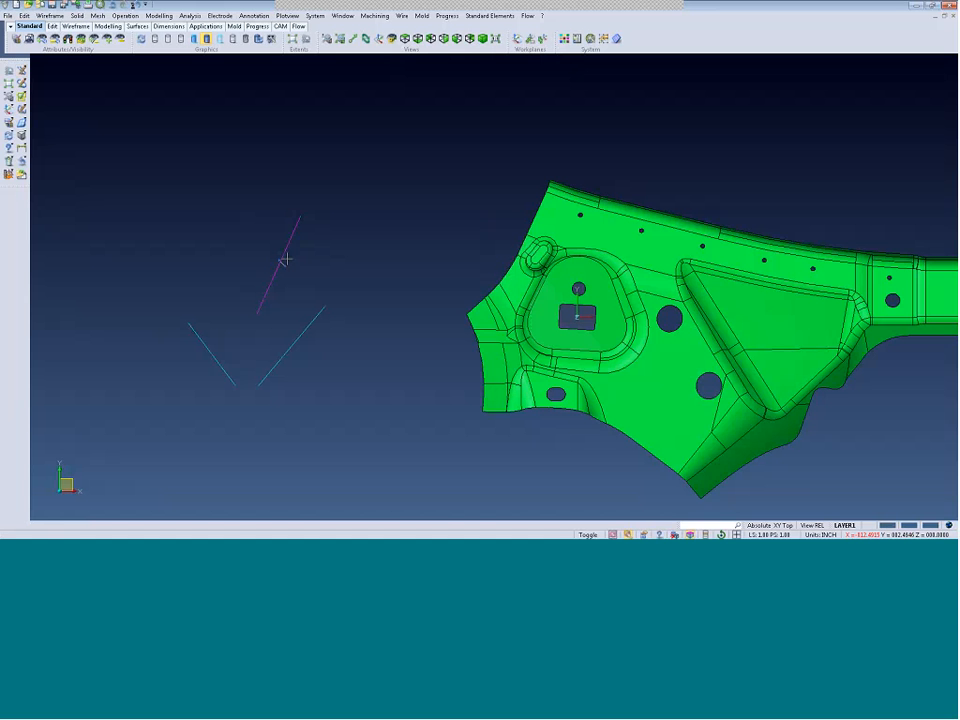
{"action": "left_click", "coordinate": [285, 259]}
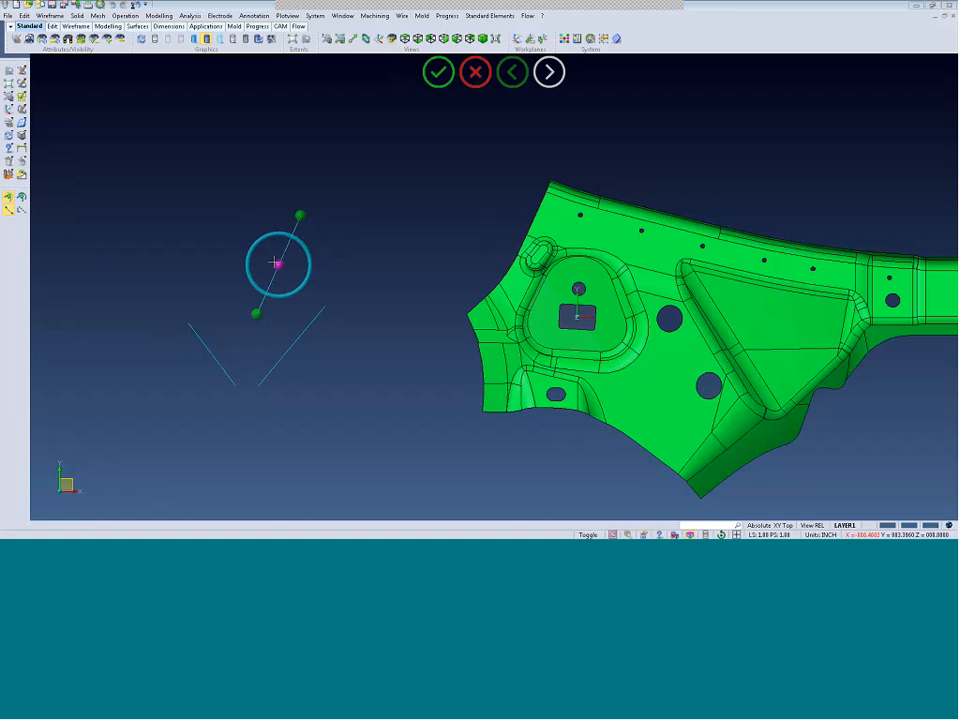
{"action": "left_click_drag", "start_coordinate": [298, 243], "coordinate": [442, 188]}
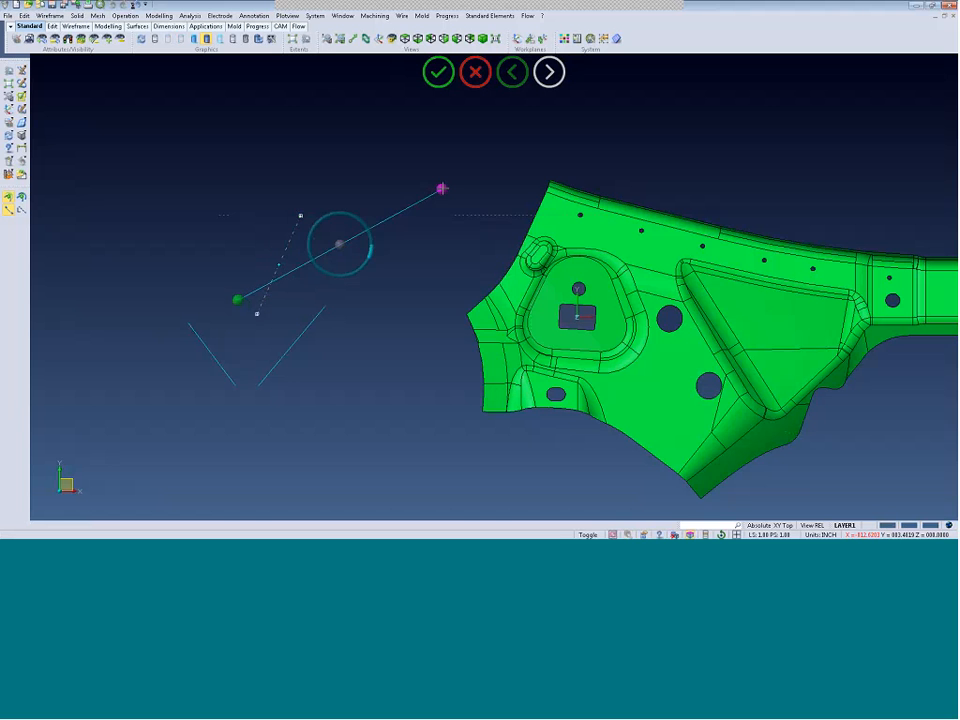
{"action": "left_click_drag", "start_coordinate": [237, 299], "coordinate": [195, 270]}
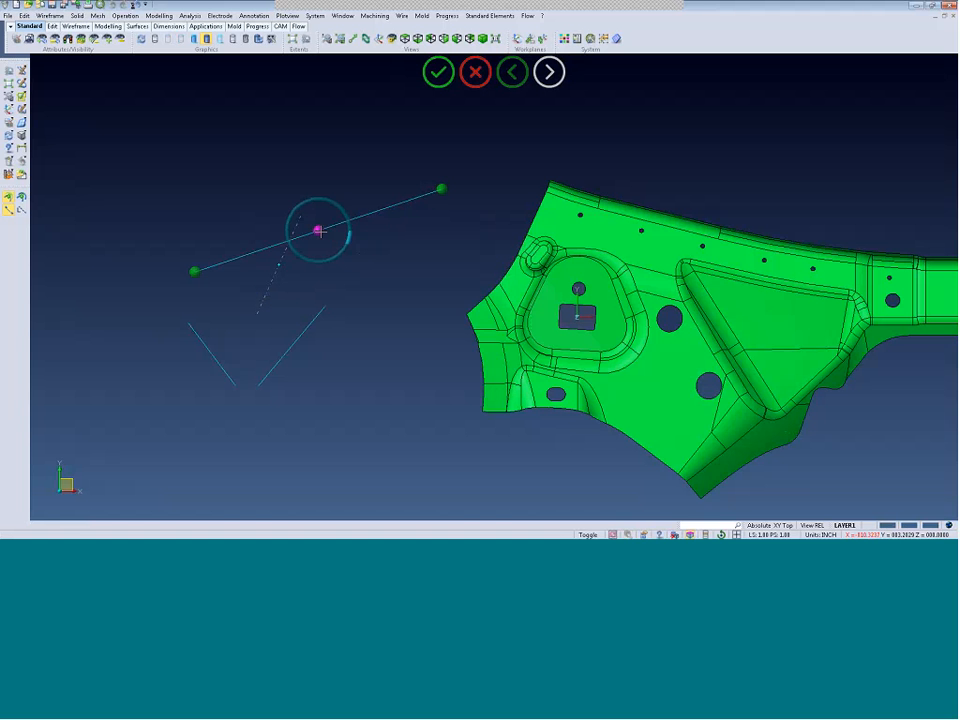
{"action": "left_click_drag", "start_coordinate": [318, 230], "coordinate": [374, 265]}
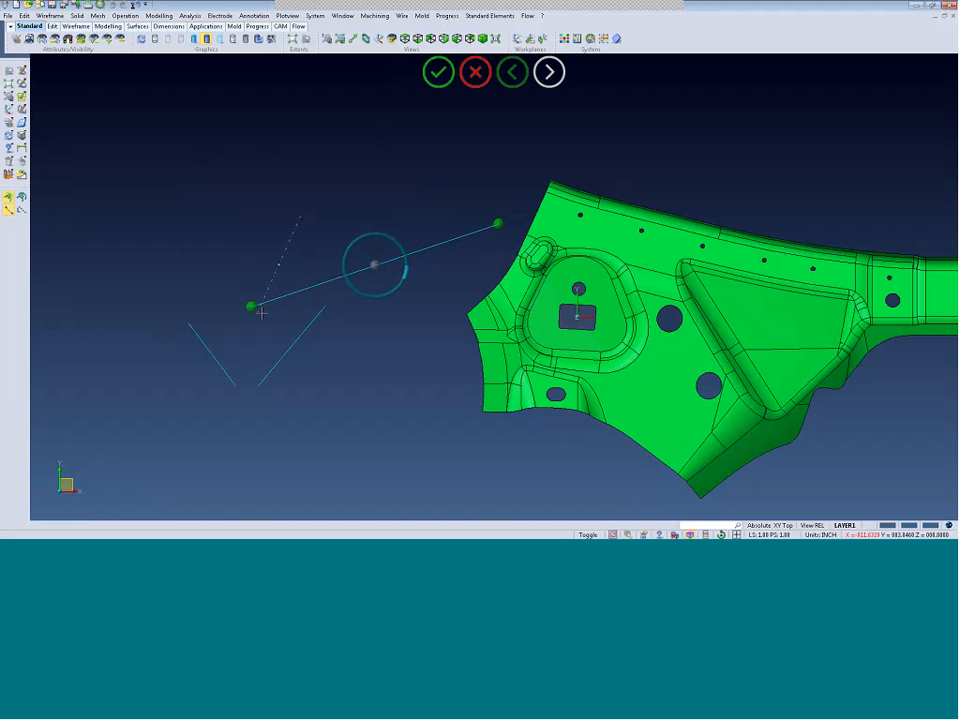
Reposition the line with its lower end at its original start point and its upper end toward the part, and accept the edit.
{"action": "mouse_move", "coordinate": [261, 313]}
{"action": "left_mouse_down"}
{"action": "mouse_move", "coordinate": [279, 306]}
{"action": "mouse_move", "coordinate": [256, 313]}
{"action": "left_mouse_up"}
{"action": "left_click_drag", "start_coordinate": [383, 273], "coordinate": [302, 218]}
{"action": "left_click_drag", "start_coordinate": [200, 285], "coordinate": [273, 310]}
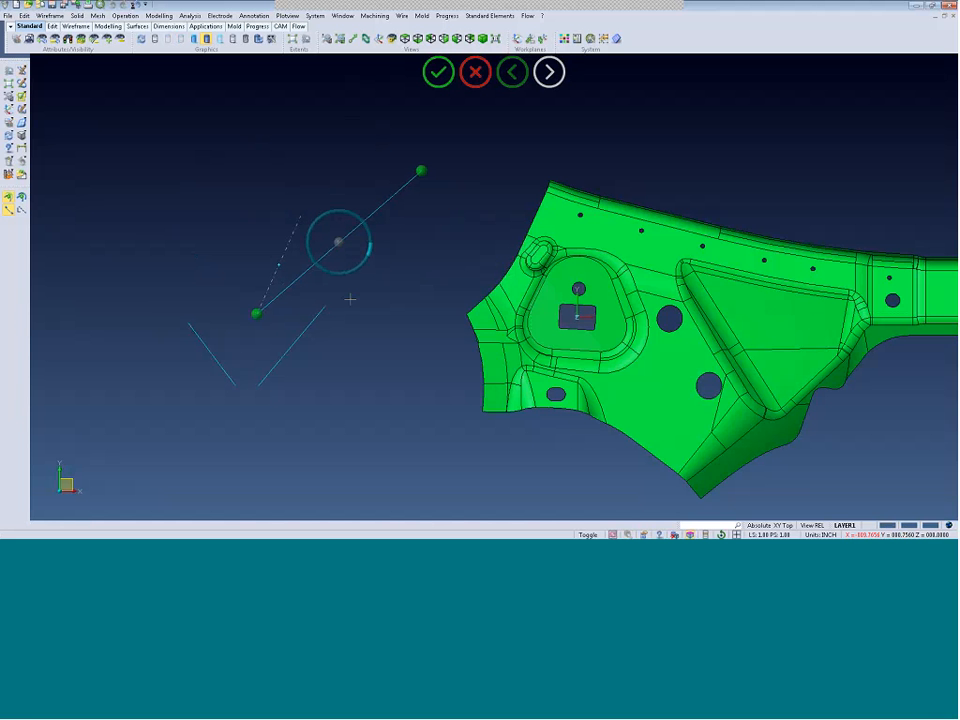
{"action": "right_click", "coordinate": [240, 199]}
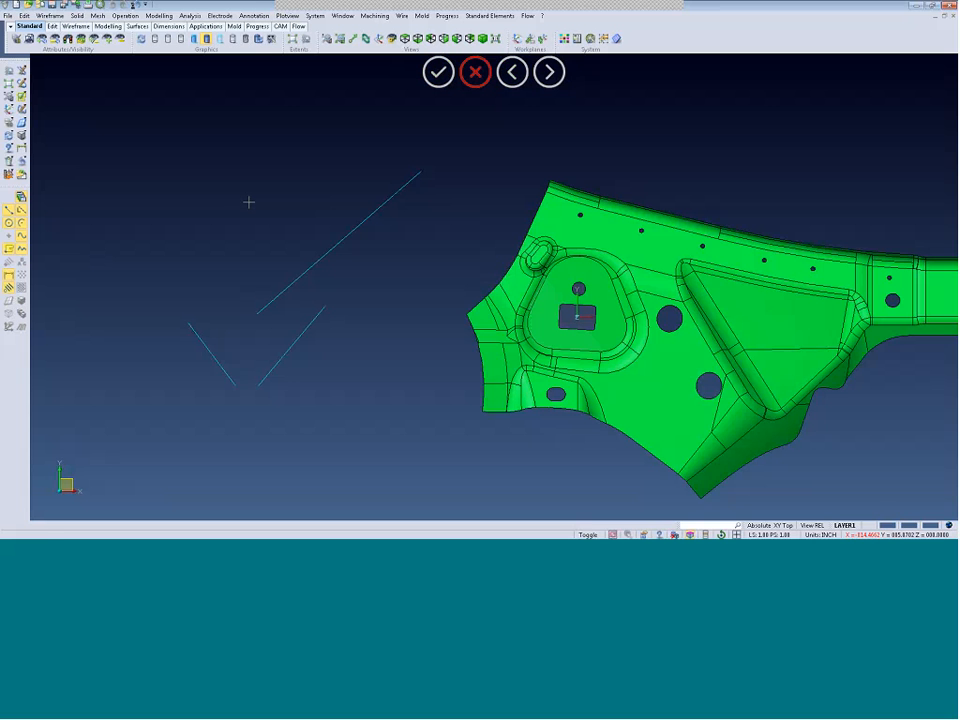